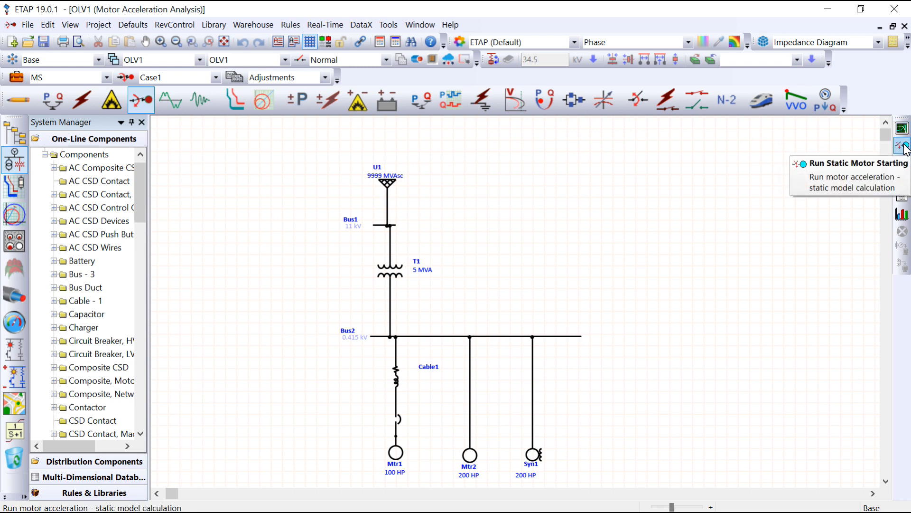
- Switch the one-line diagram to Edit Mode and set power grid U1's three-phase short-circuit rating to 10000 MVAsc
left_click(902, 146)
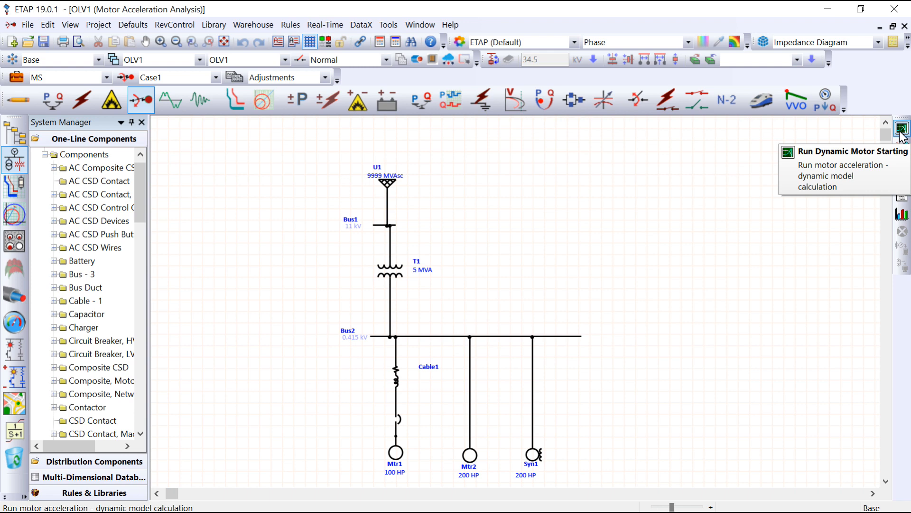
left_click(22, 109)
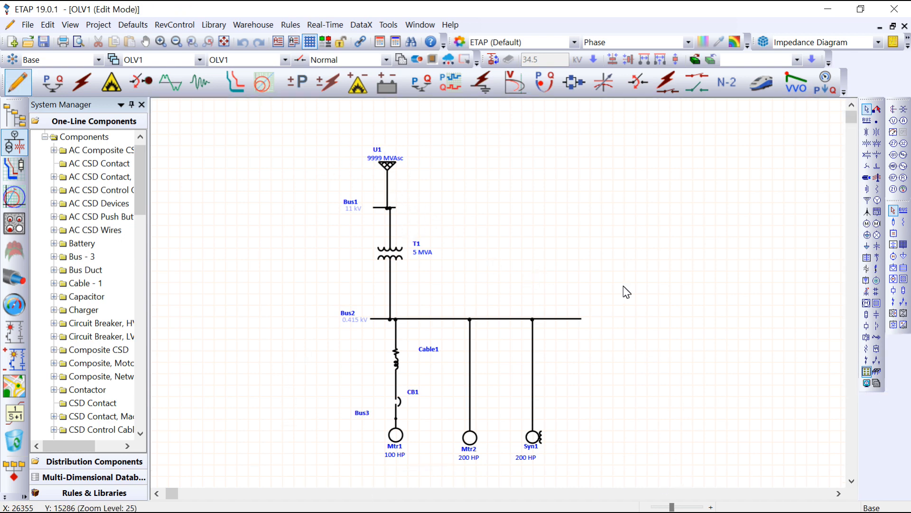
left_click(388, 169)
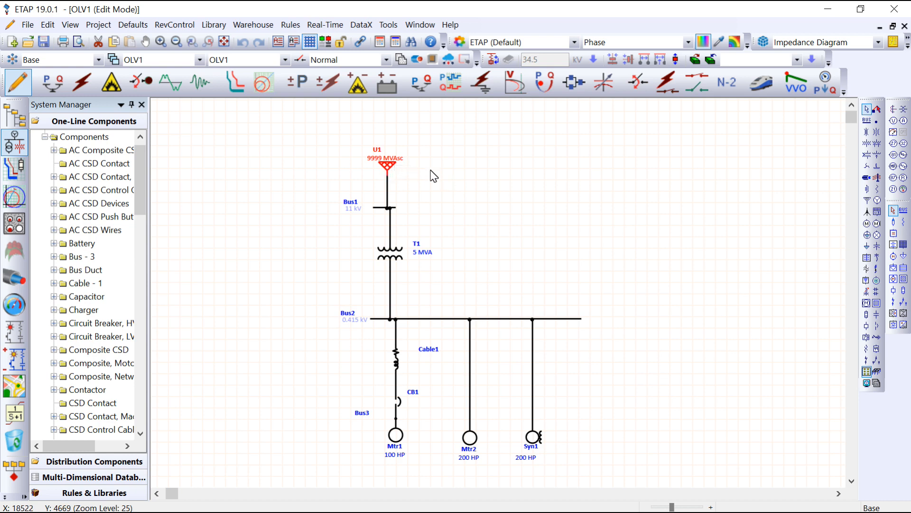
double_click(388, 165)
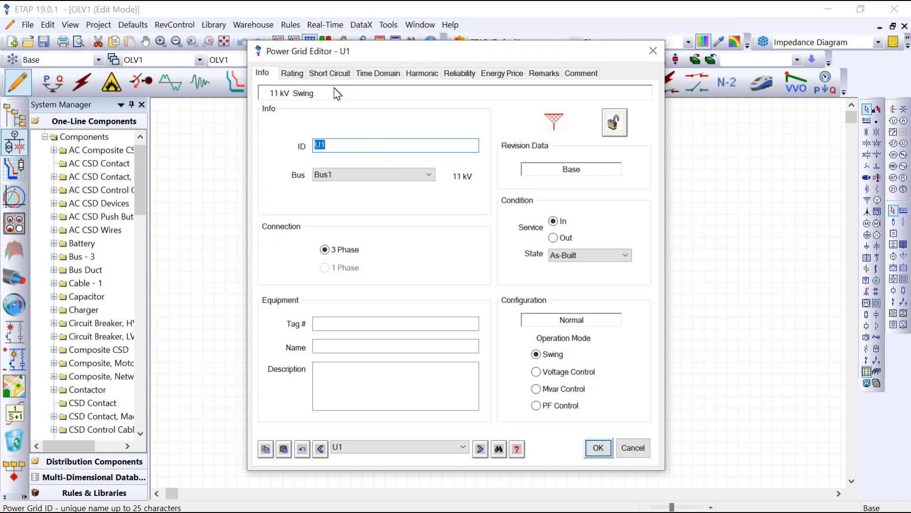
left_click(329, 73)
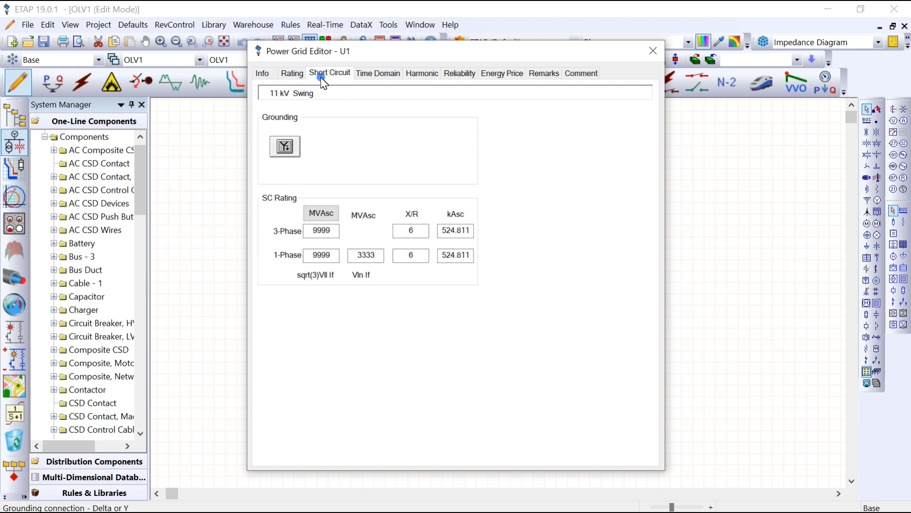
left_click(310, 233)
left_click_drag(311, 233, 336, 233)
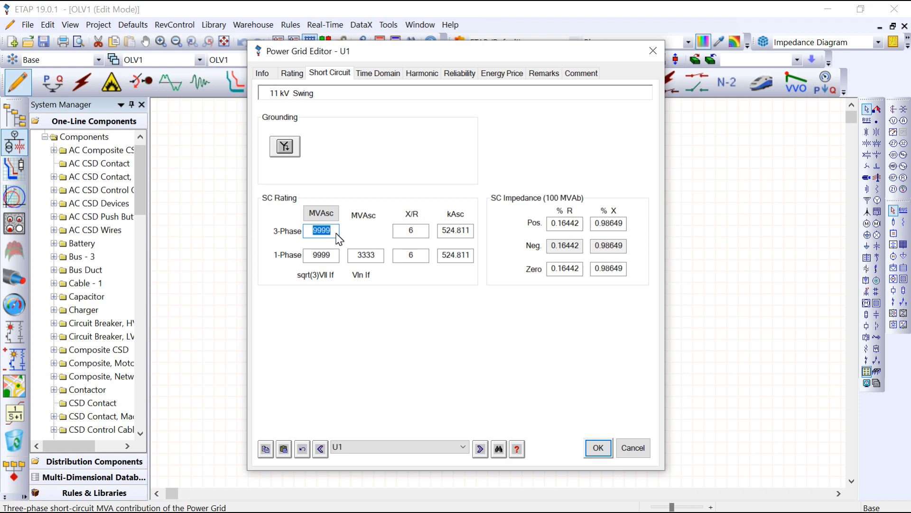
type("10000")
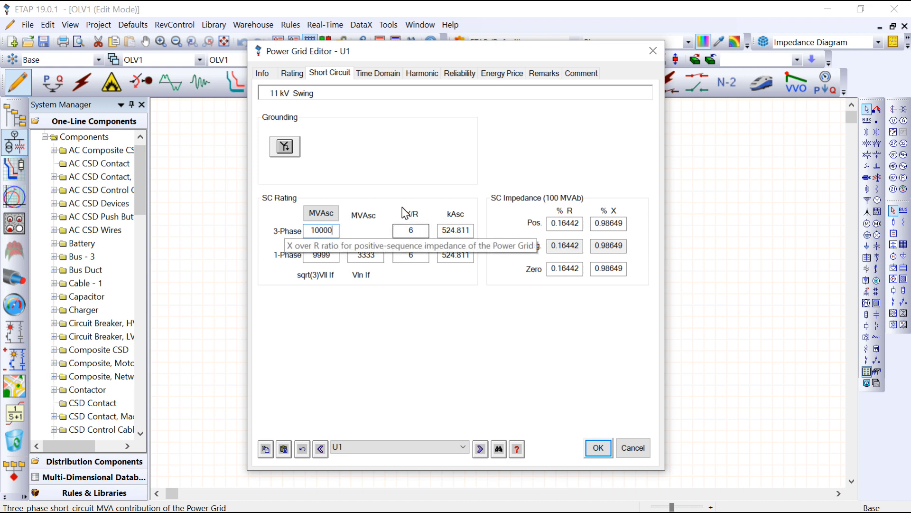
left_click(420, 232)
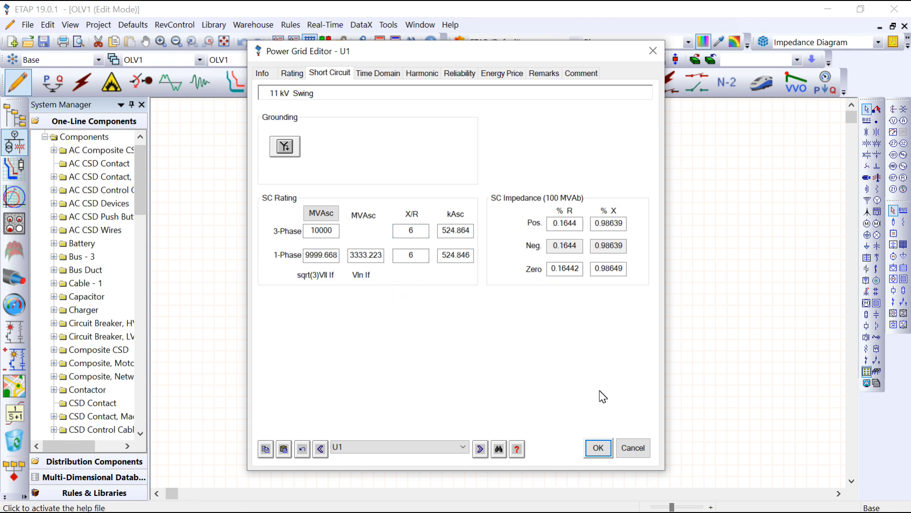
left_click(599, 447)
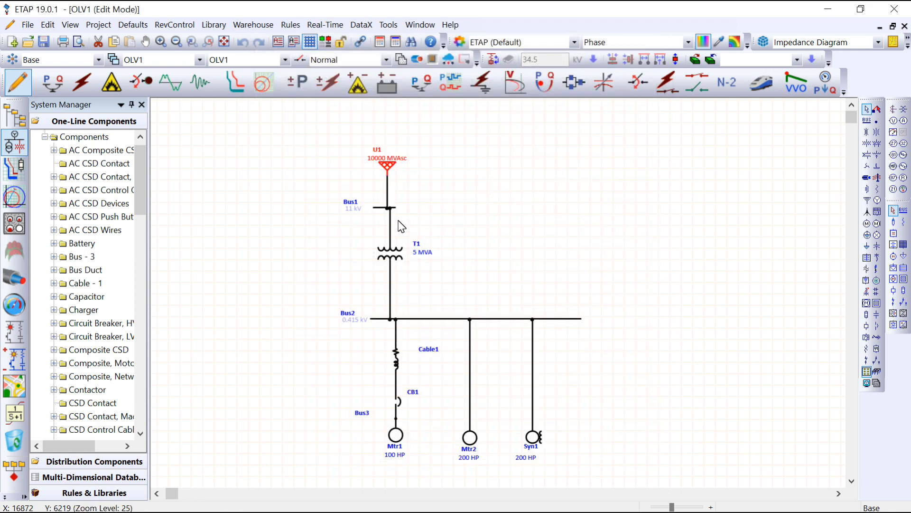
- Apply the typical Z and X/R impedance values and the typical no-load test data to transformer T1
double_click(390, 254)
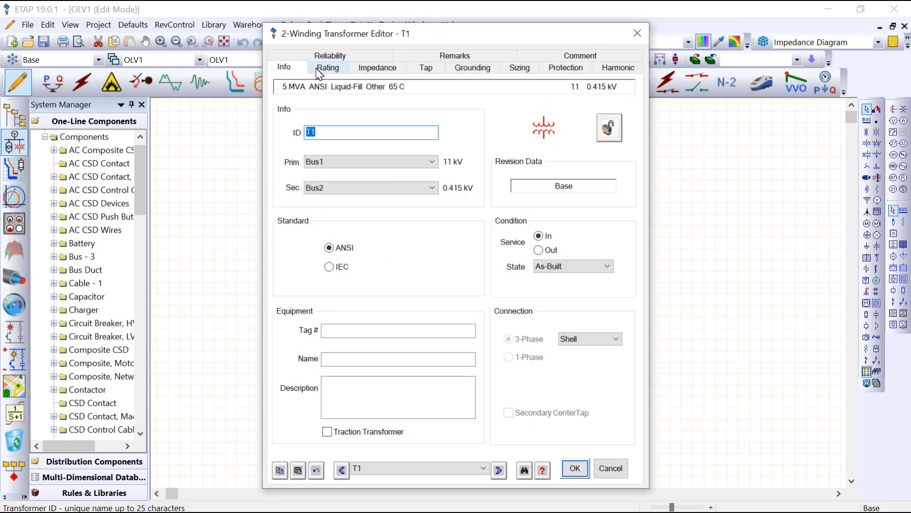
left_click(327, 67)
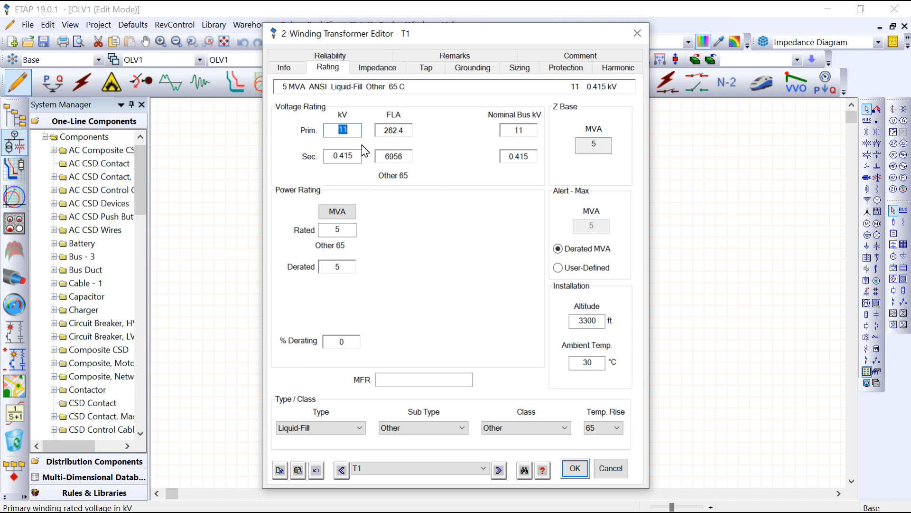
left_click(377, 67)
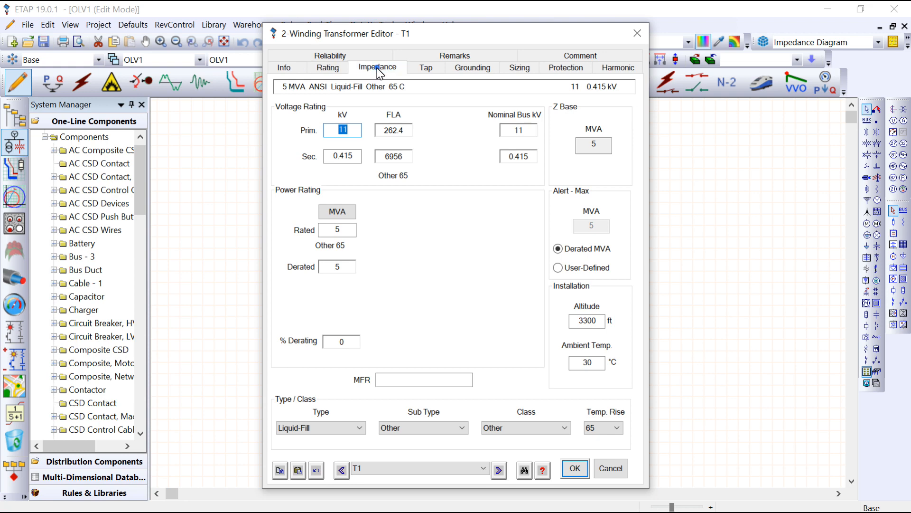
left_click(383, 209)
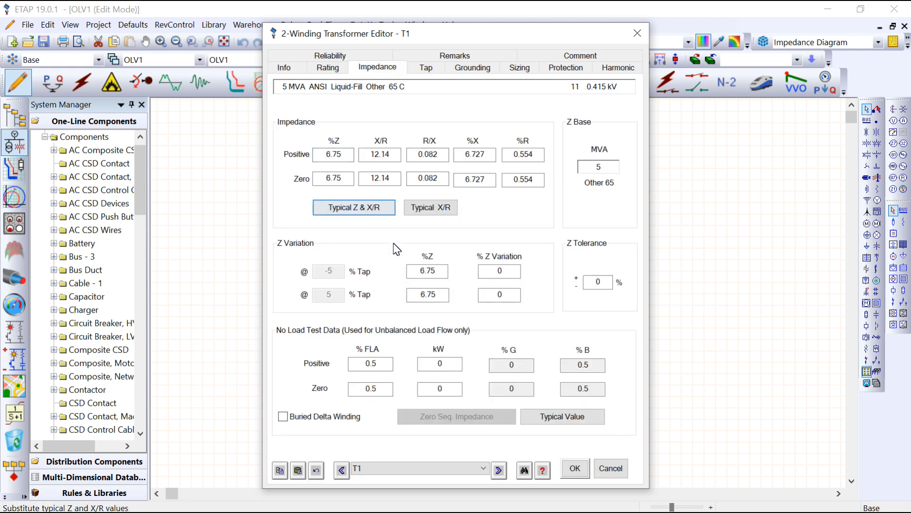
left_click(575, 420)
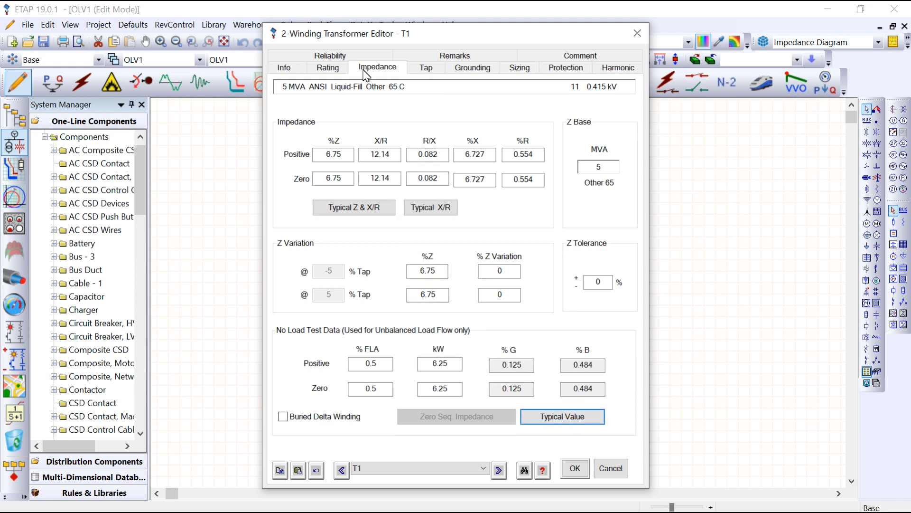
left_click(330, 67)
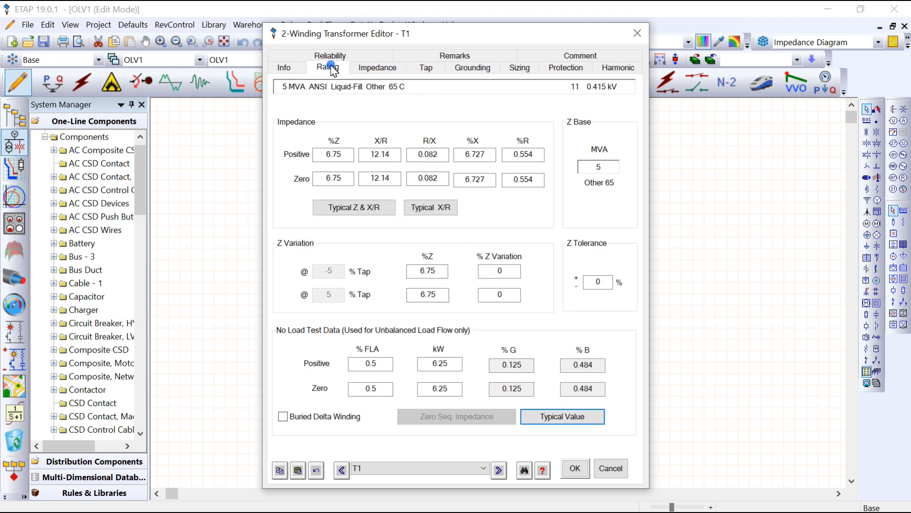
left_click(364, 69)
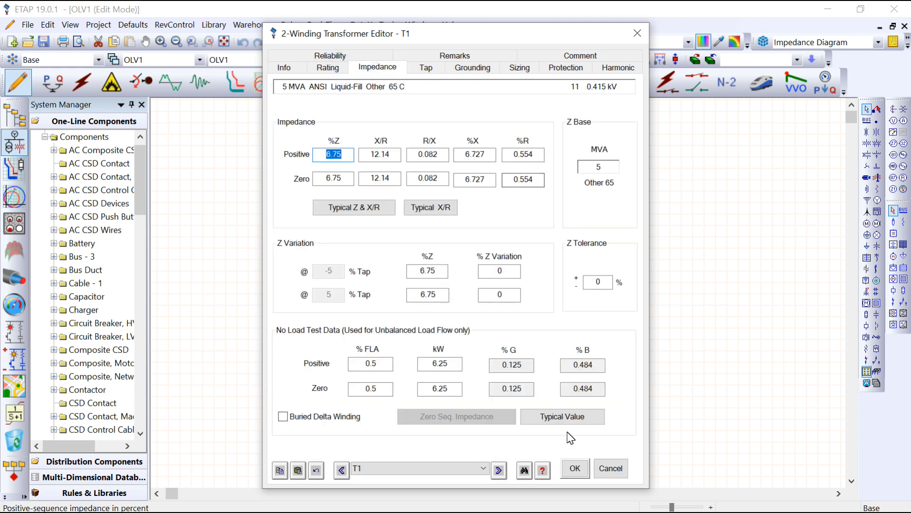
left_click(580, 476)
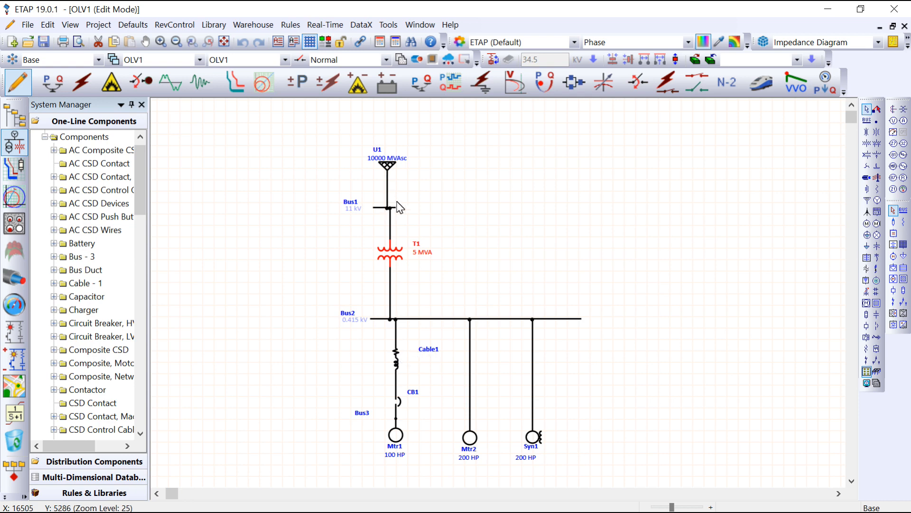
- Examine Cable1's general, physical, impedance, configuration and loading data
double_click(397, 362)
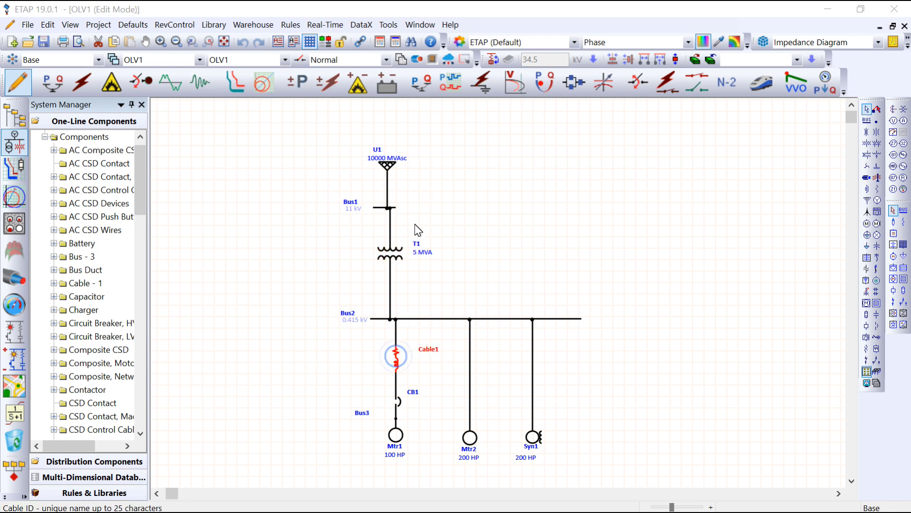
left_click(335, 49)
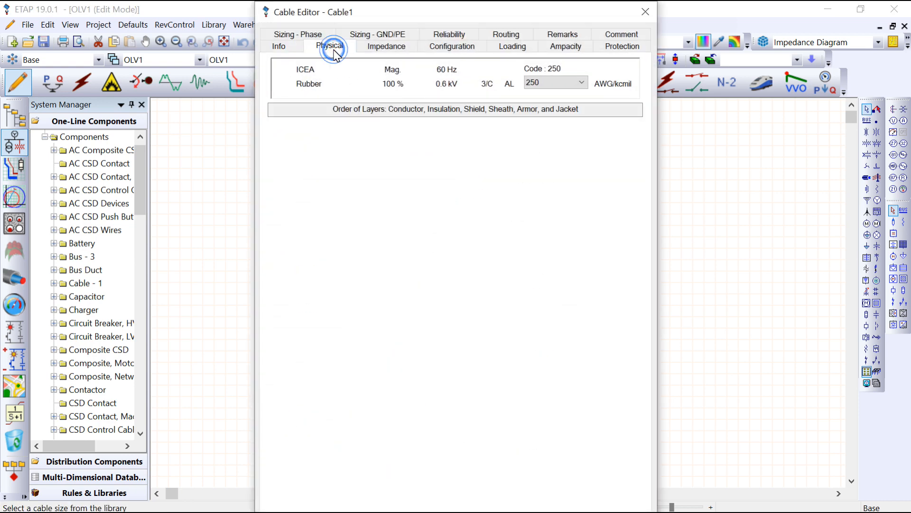
left_click(378, 52)
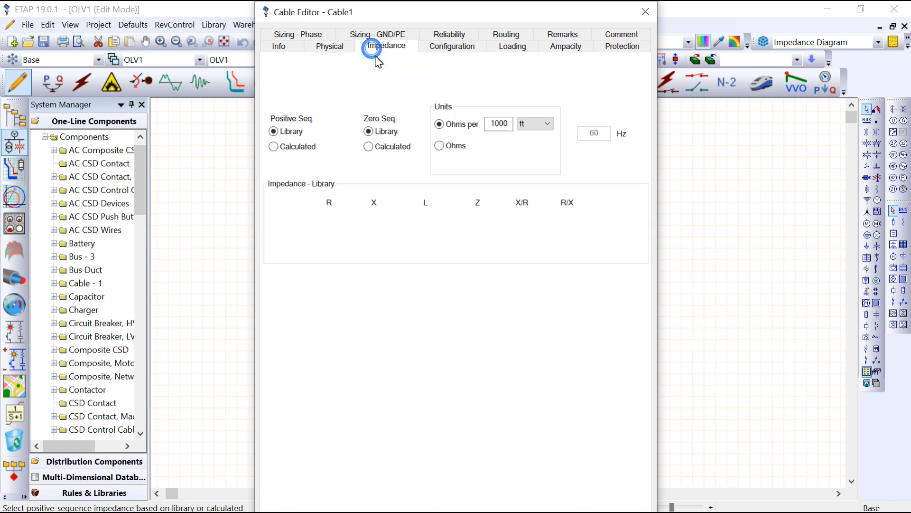
left_click(287, 47)
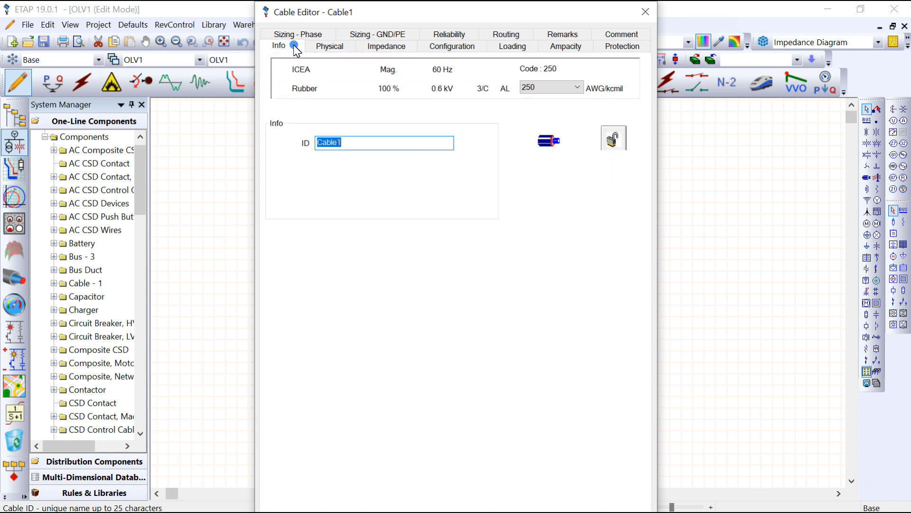
left_click(453, 50)
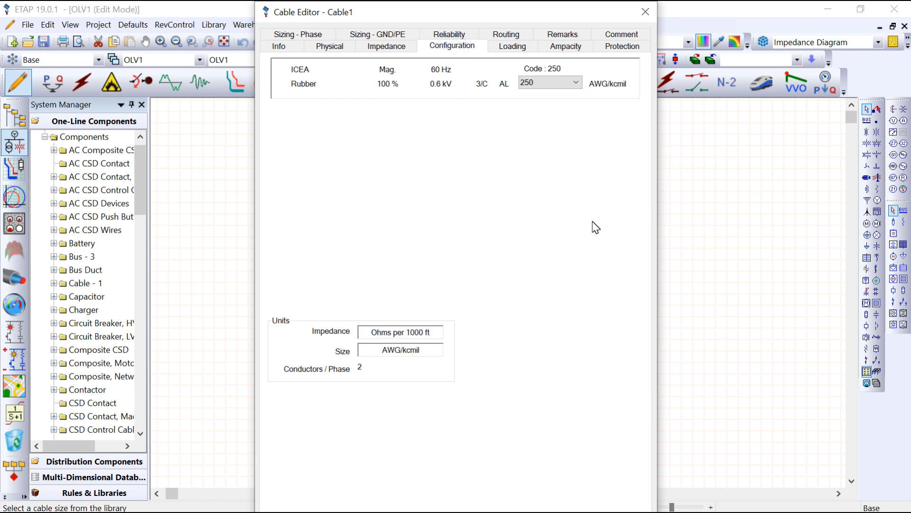
left_click(505, 48)
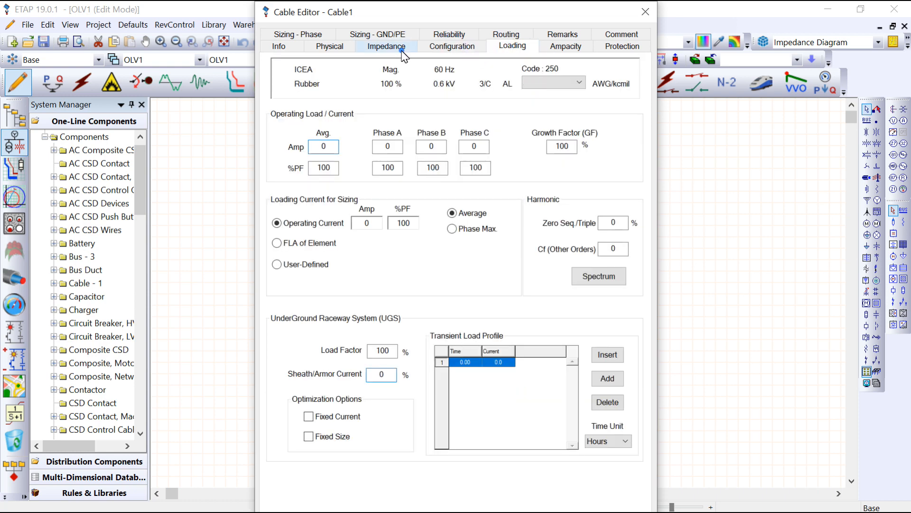
left_click(404, 53)
left_click(342, 49)
left_click(292, 47)
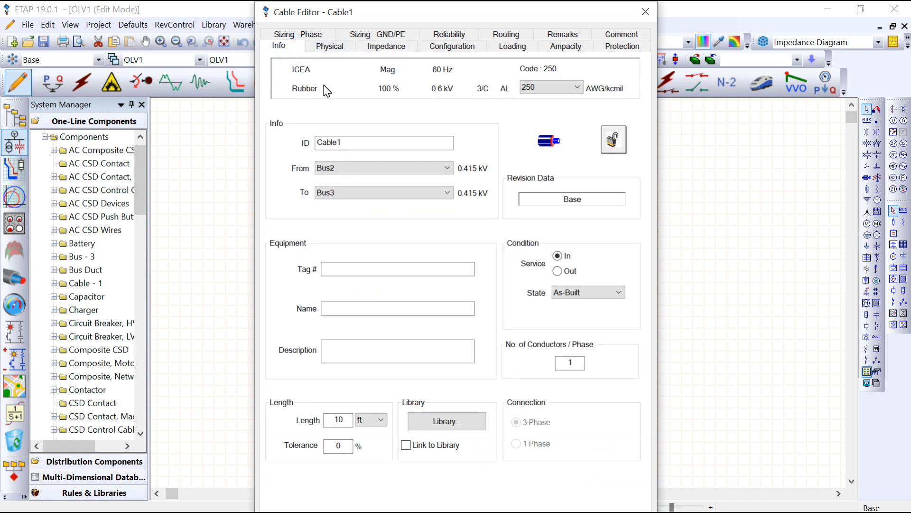
- Assign Cable1 the ICEA 60 Hz, 0.6 kV, three-conductor aluminium rubber cable of size 250 from the cable library
left_click(446, 421)
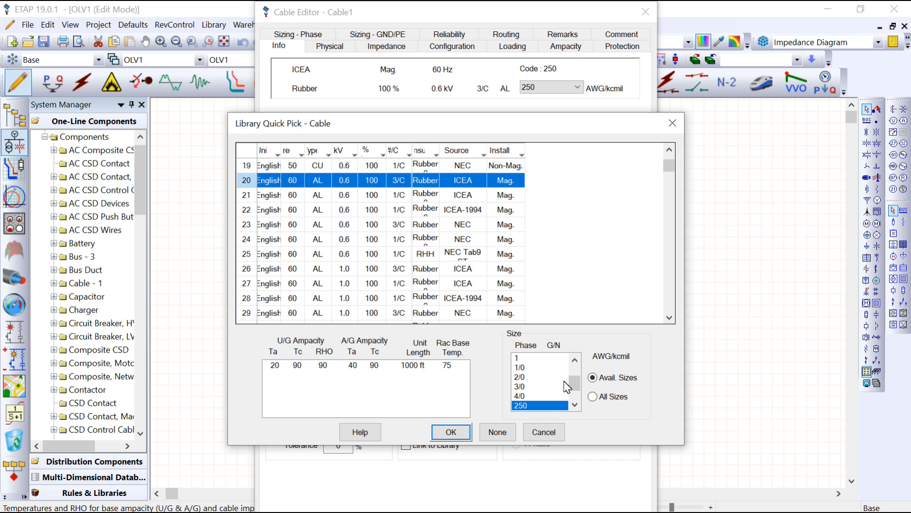
scroll(568, 387, "down", 1)
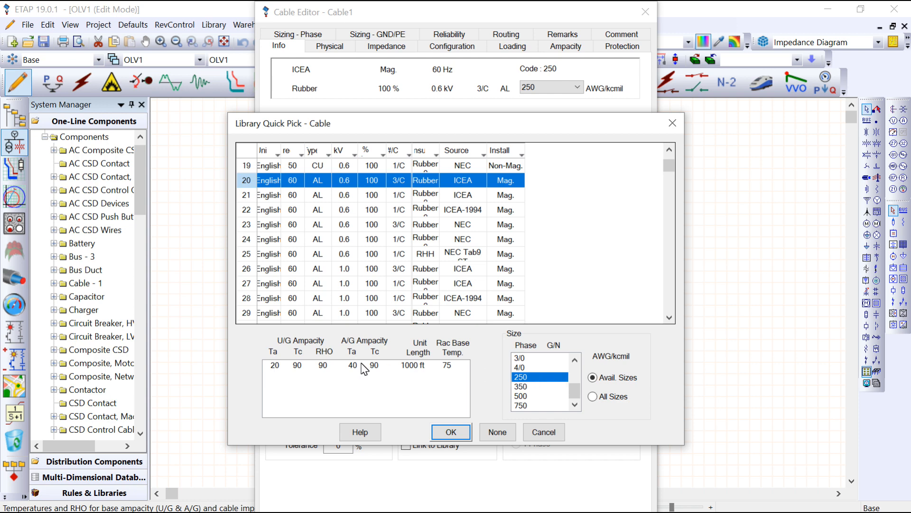
left_click(451, 432)
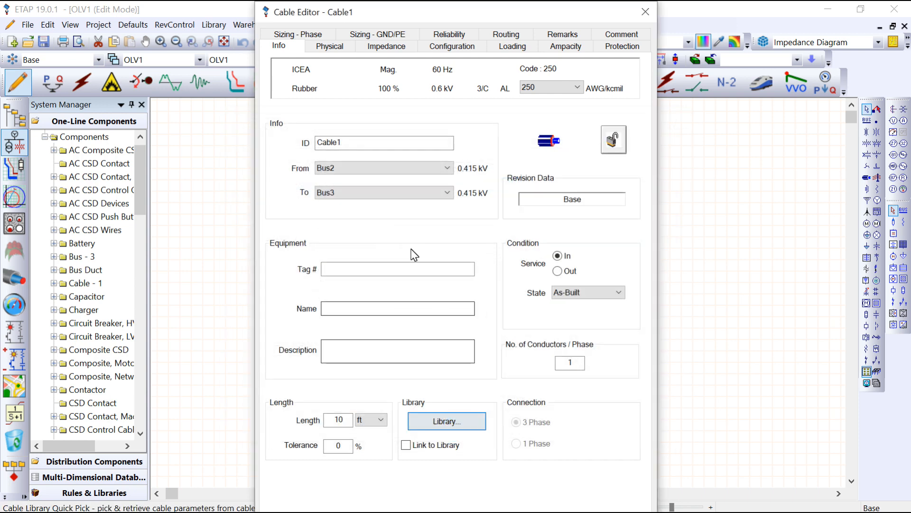
left_click(646, 13)
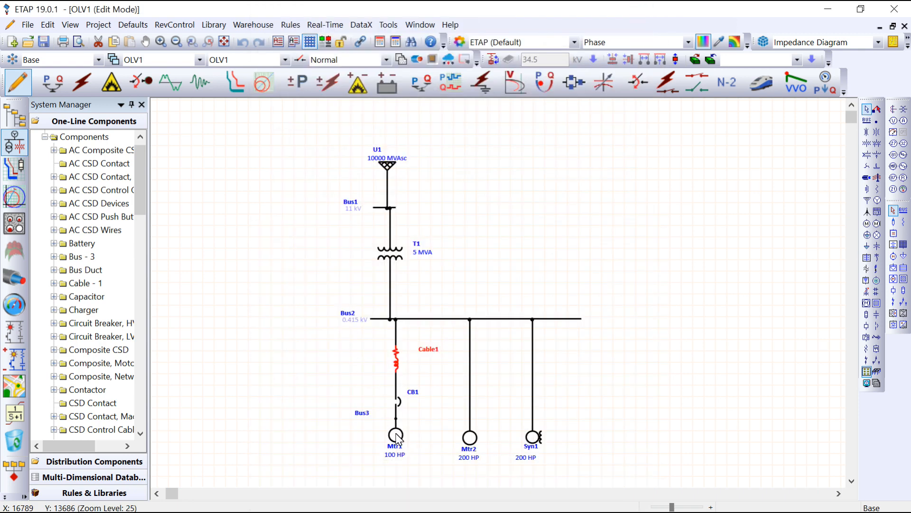
- Assign breaker CB1 the Cutler-Hammer AQB-L253 250 A molded-case model with the RMS 310 AQB-L253 solid-state trip rated 160 from the library
double_click(397, 403)
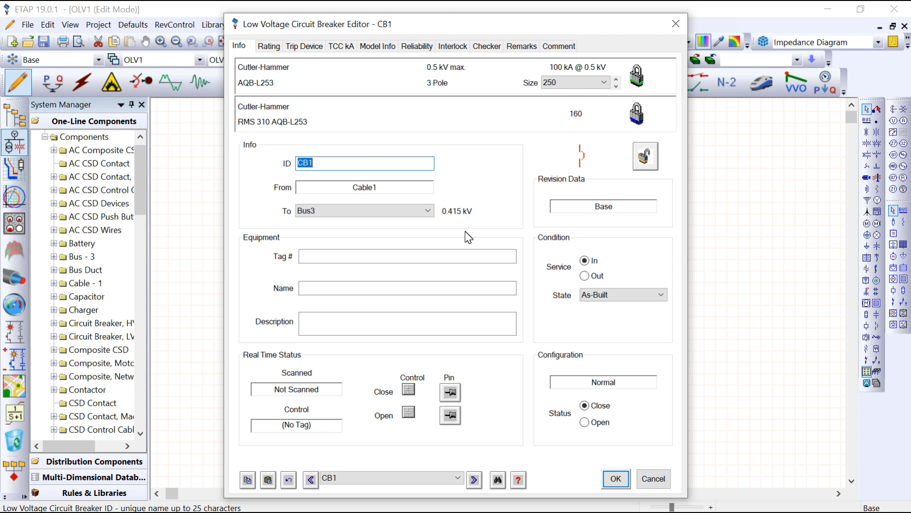
left_click(269, 46)
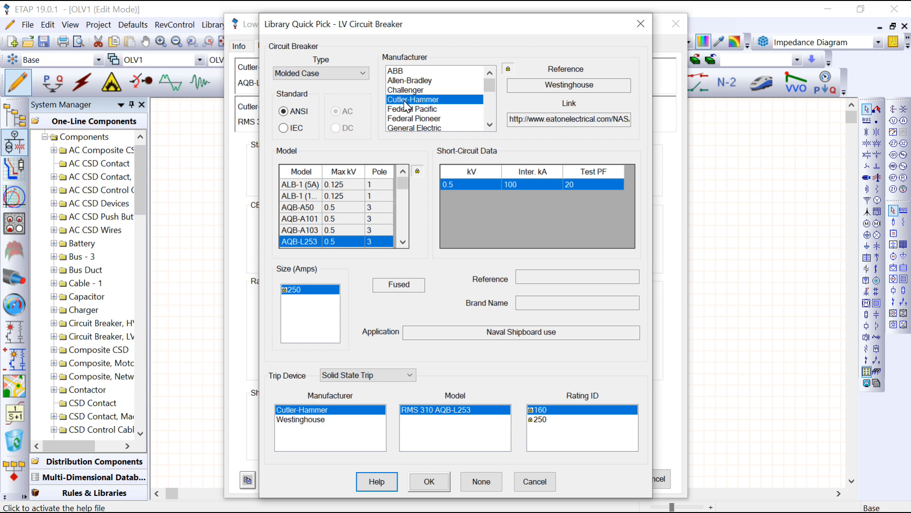
scroll(434, 99, "down", 1)
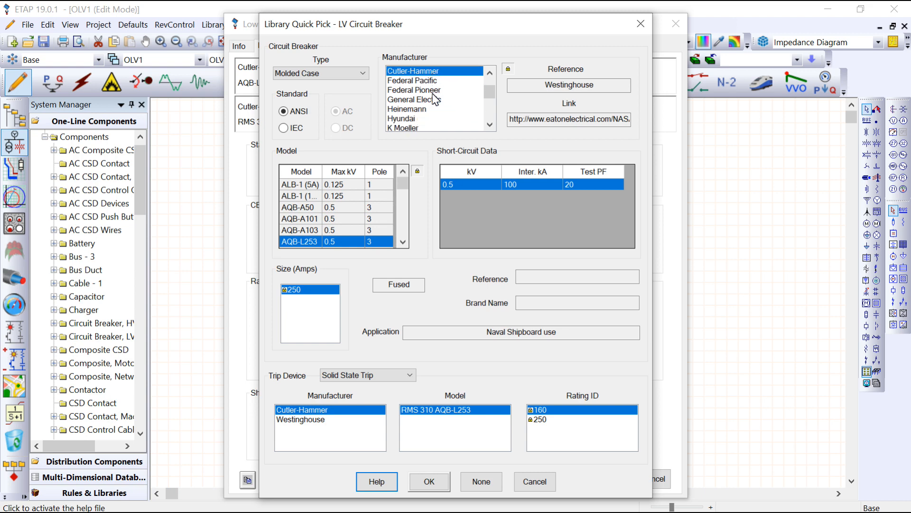
scroll(434, 99, "down", 4)
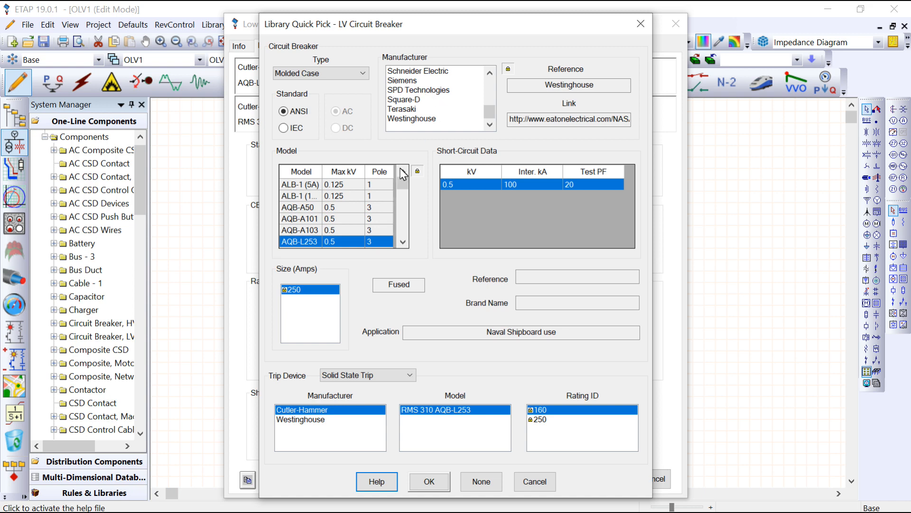
scroll(358, 197, "down", 1)
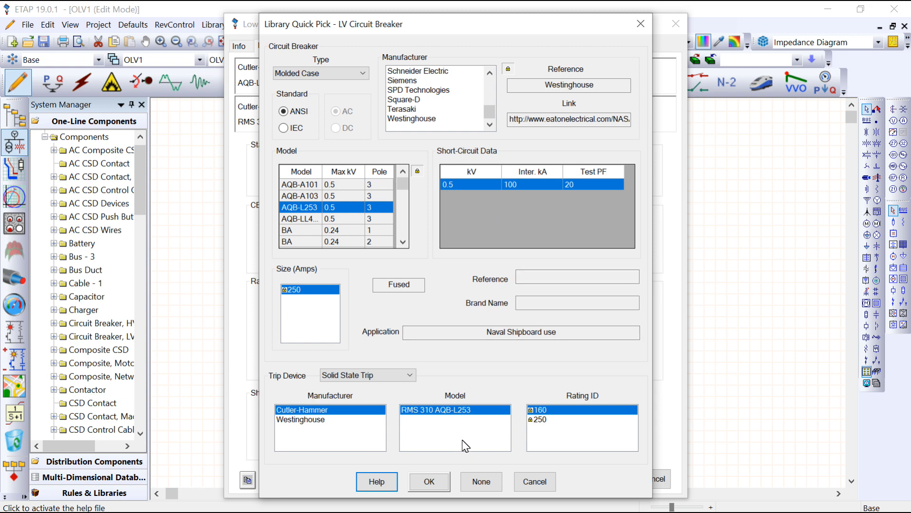
left_click(430, 483)
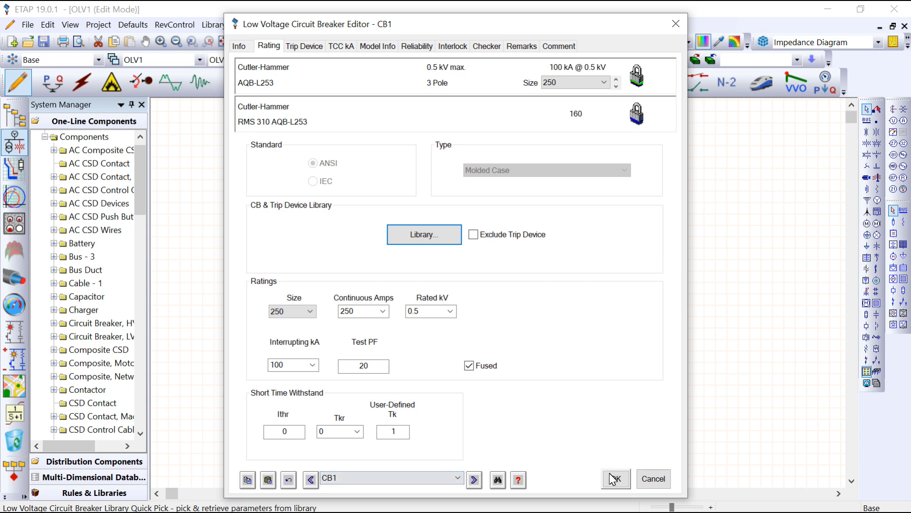
left_click(612, 478)
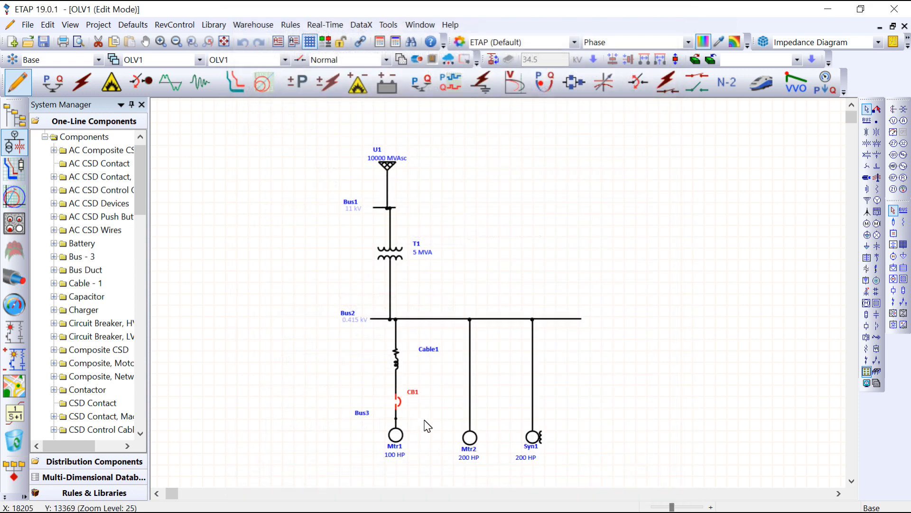
- Pick the Single2 circuit model with design class HV-HS-HT and model ID LV100HP2P from the library for motor Mtr1
double_click(396, 437)
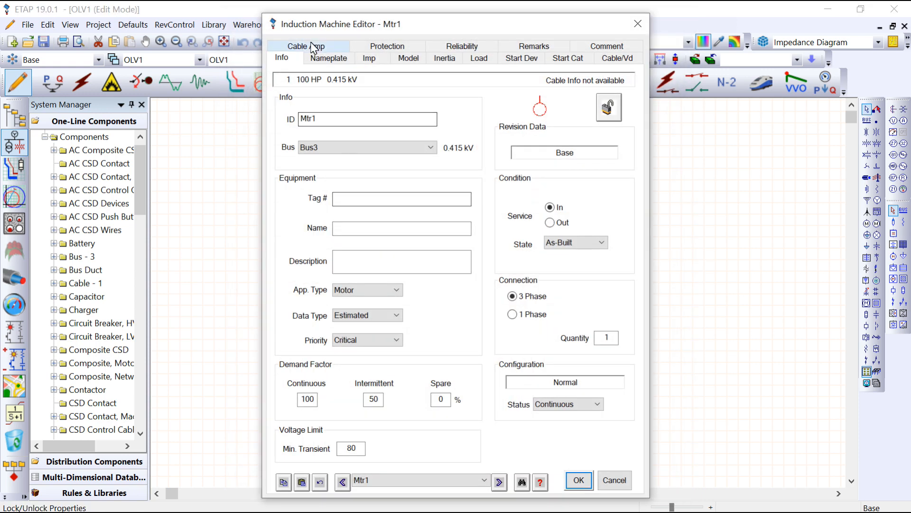
left_click_drag(353, 23, 608, 29)
left_click(590, 71)
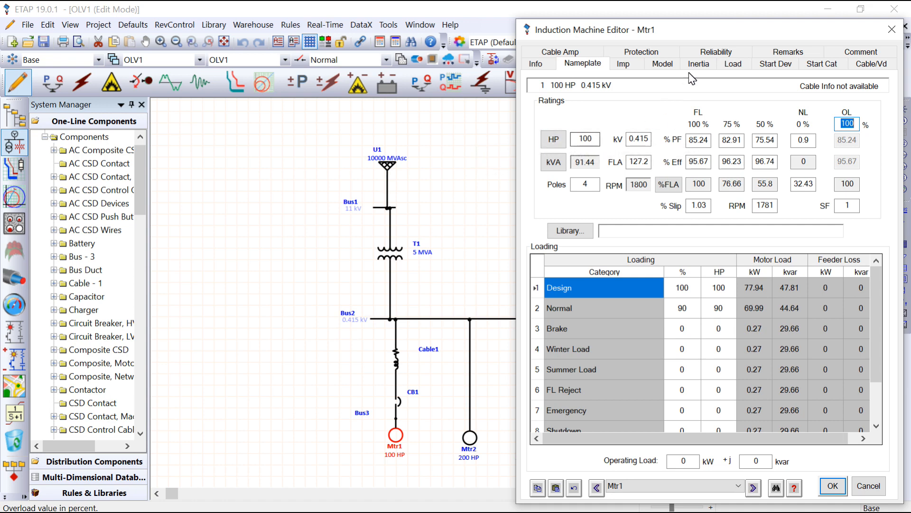
left_click(662, 64)
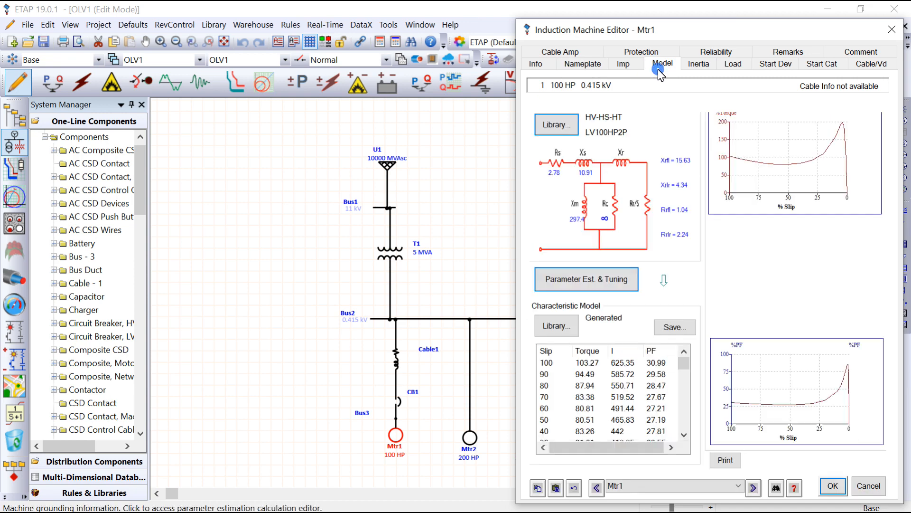
left_click(570, 124)
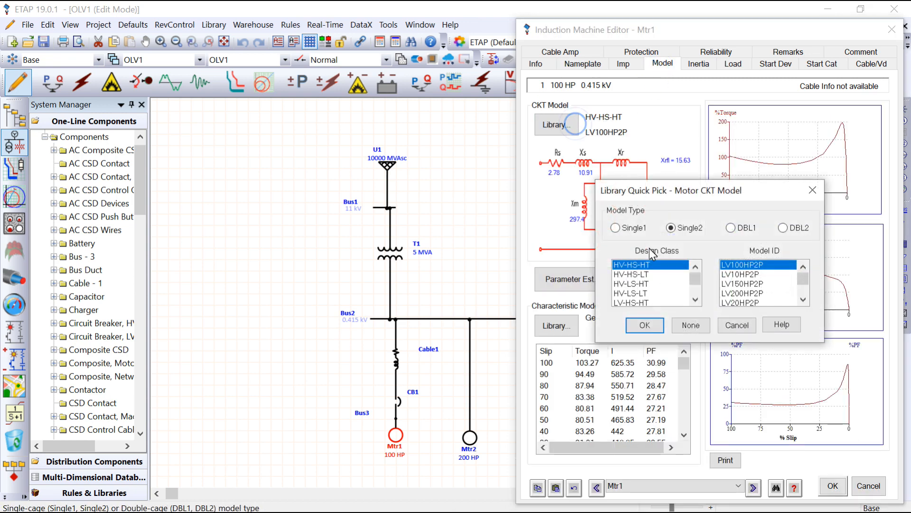
left_click(647, 264)
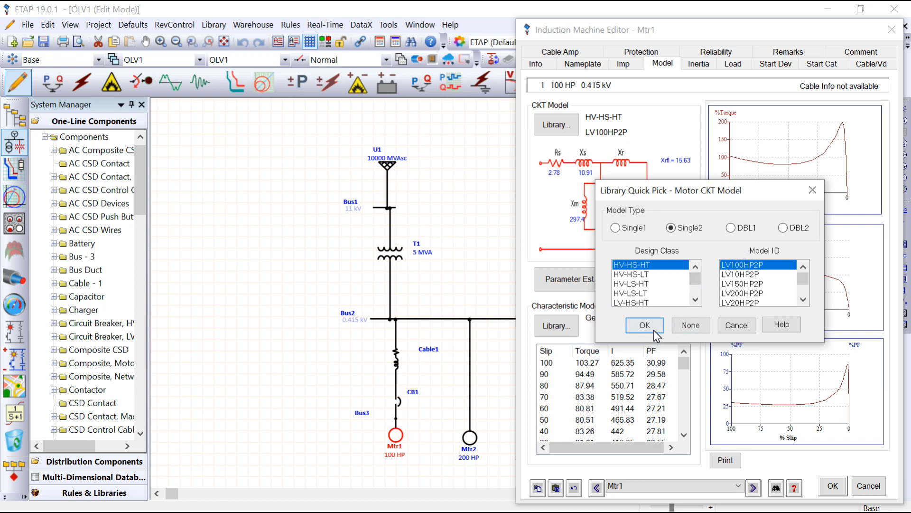
scroll(773, 289, "down", 2)
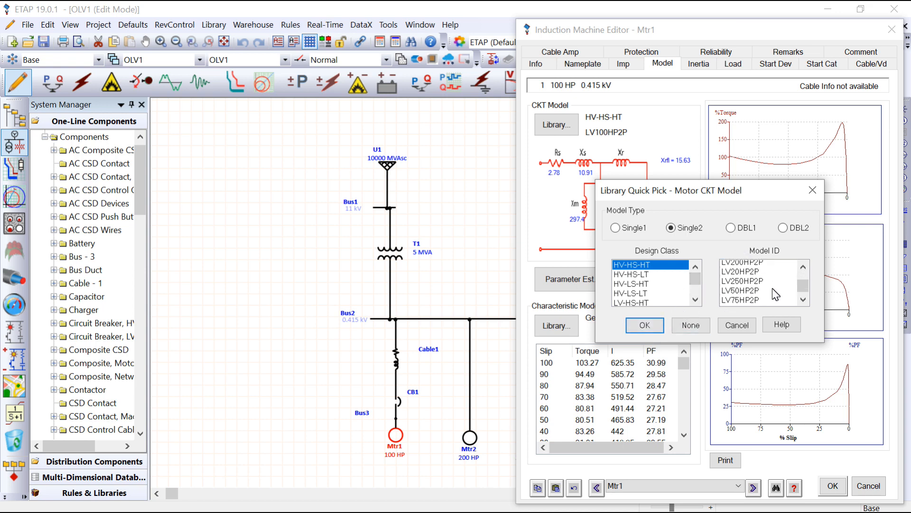
scroll(776, 290, "up", 2)
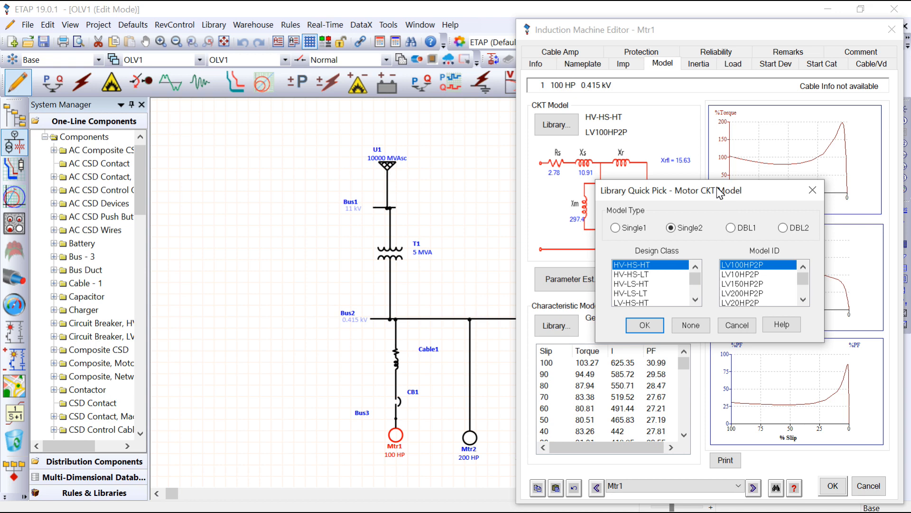
left_click_drag(717, 195, 652, 187)
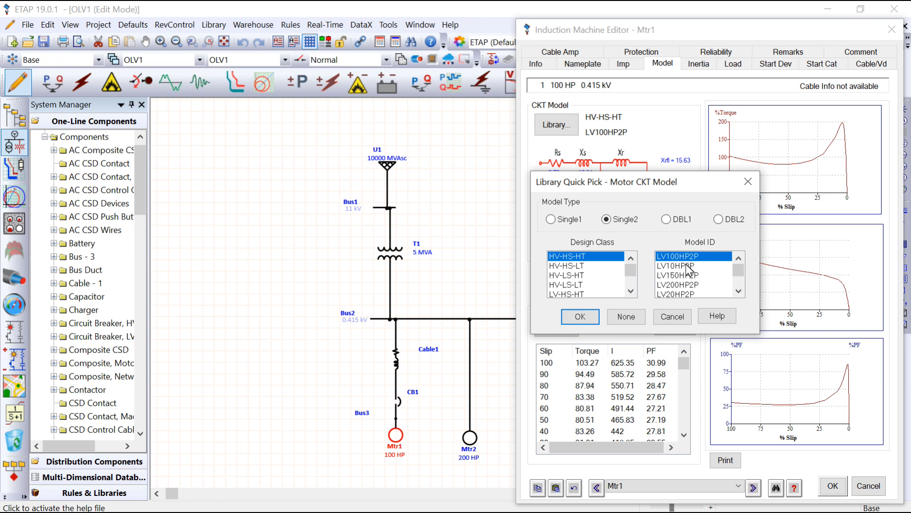
left_click(596, 321)
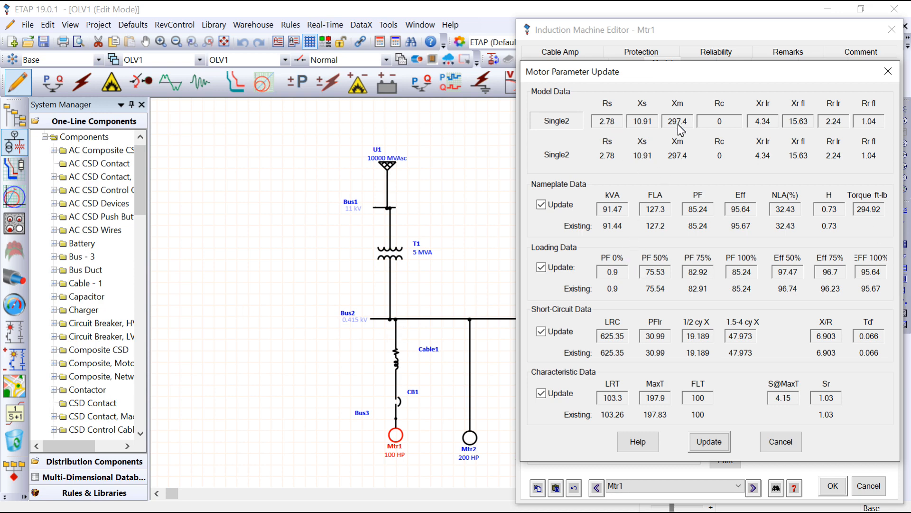
- Update Mtr1's nameplate, loading, short-circuit and characteristic data from the chosen circuit model and accept the motor's settings
left_click_drag(702, 81, 291, 56)
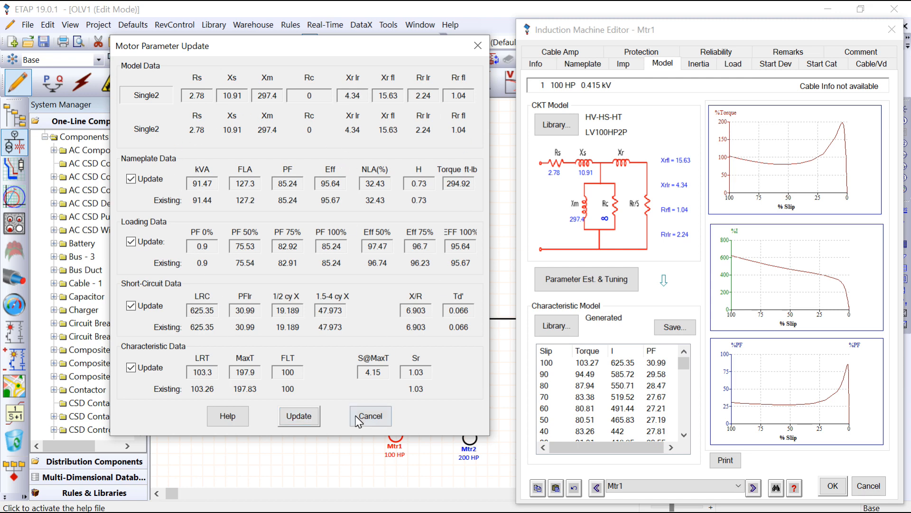
left_click(299, 415)
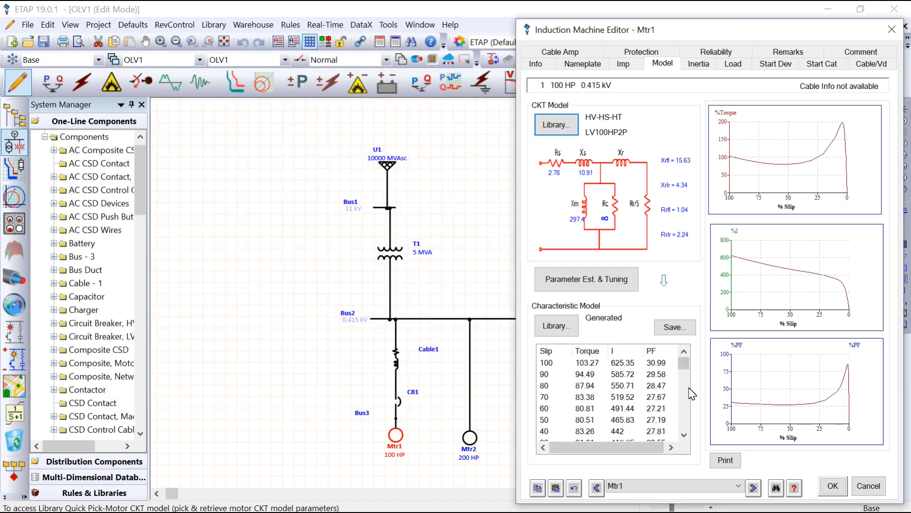
left_click(833, 486)
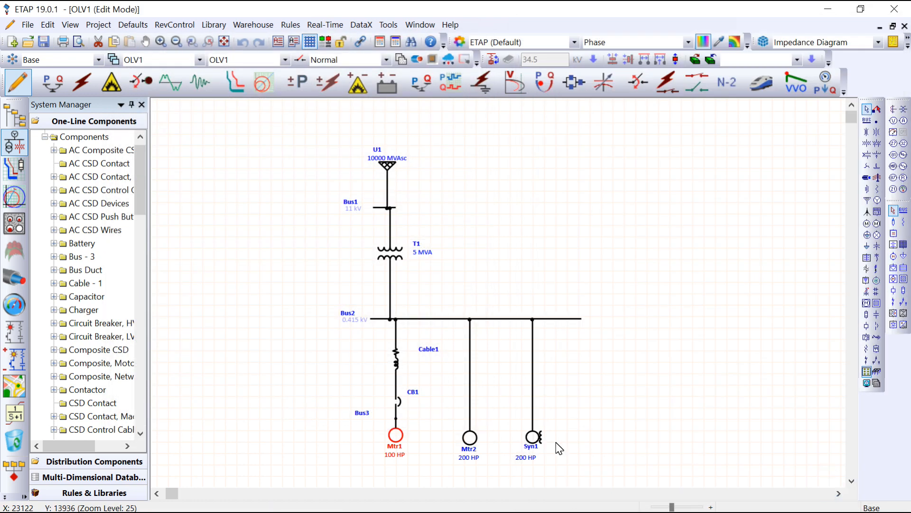
- Assign motor Mtr2 the Single2 HV-HS-HT LV100HP2P circuit model from the library and update its parameters from it
left_click(471, 439)
double_click(472, 439)
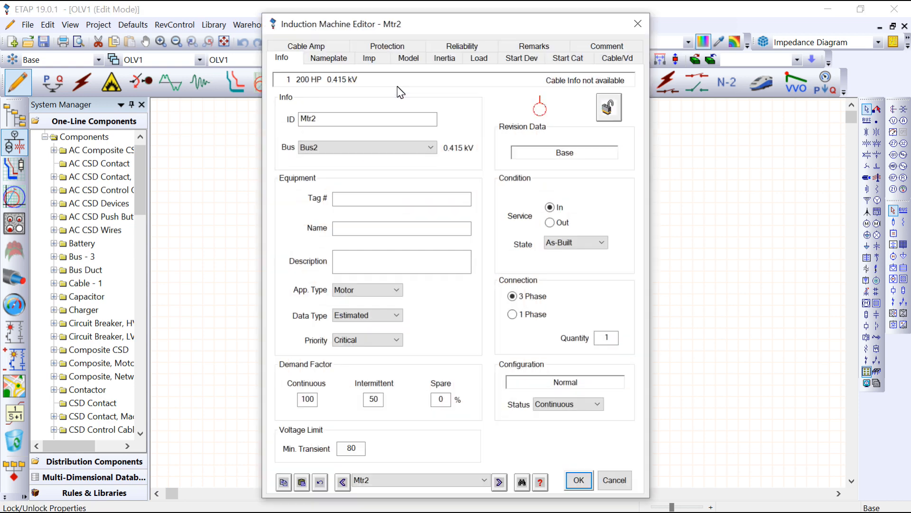
left_click(331, 48)
left_click(591, 207)
left_click(344, 61)
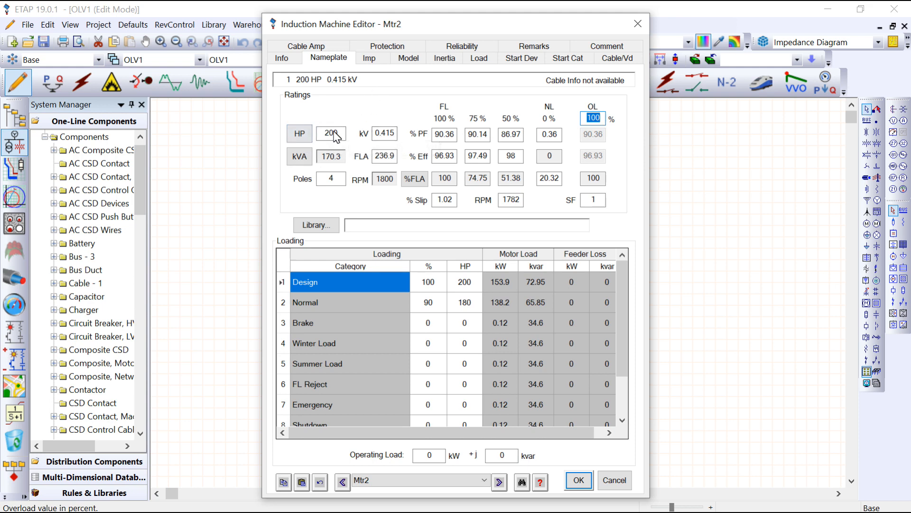
left_click(407, 59)
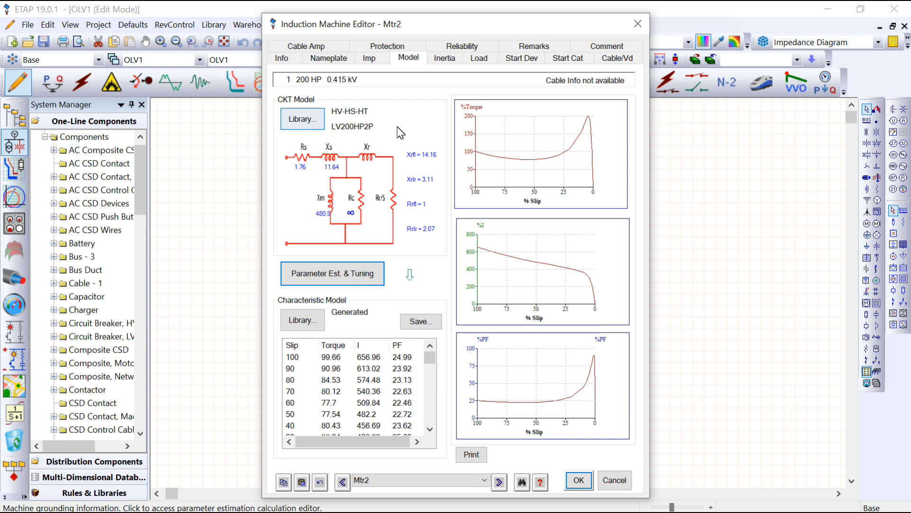
left_click(302, 118)
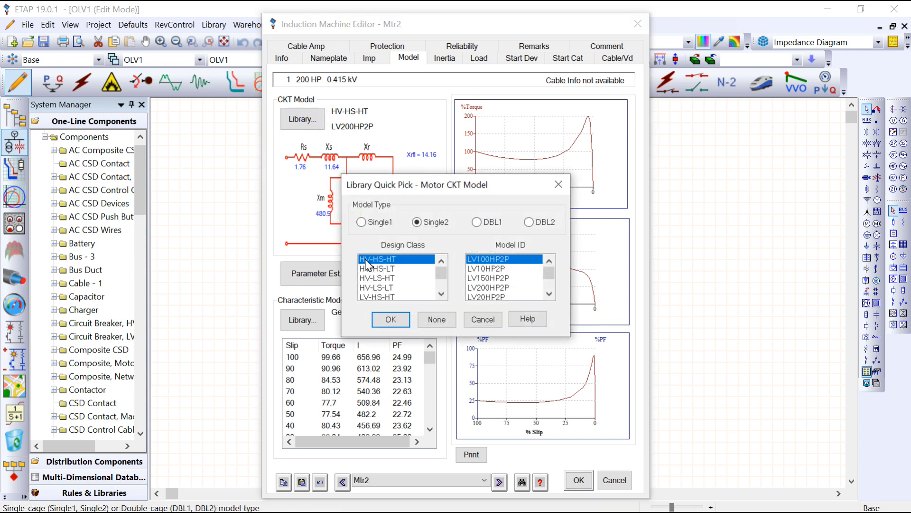
left_click(391, 319)
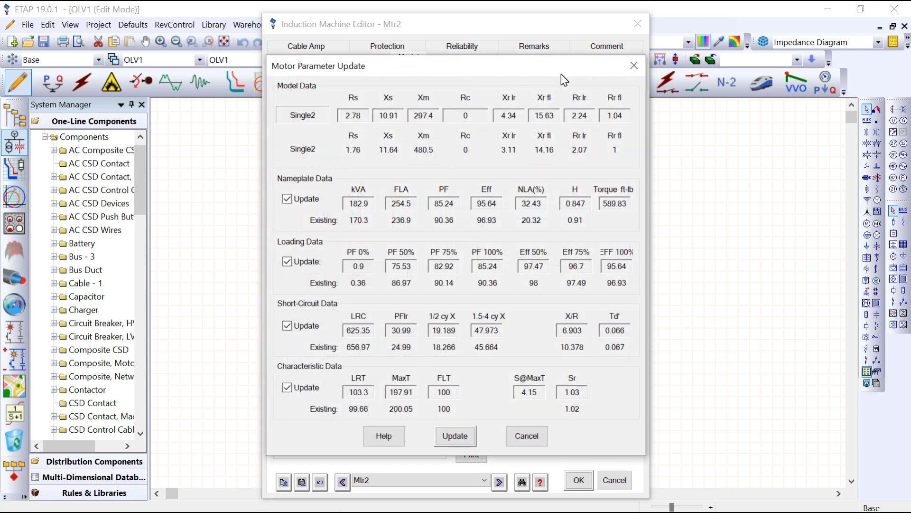
left_click(458, 431)
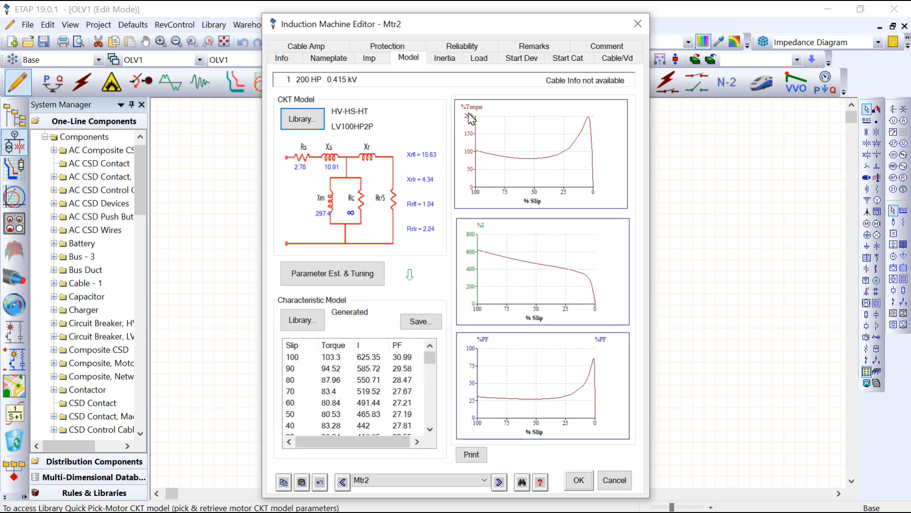
- Review Mtr2's inertia and load torque data and accept the motor's settings
left_click(445, 57)
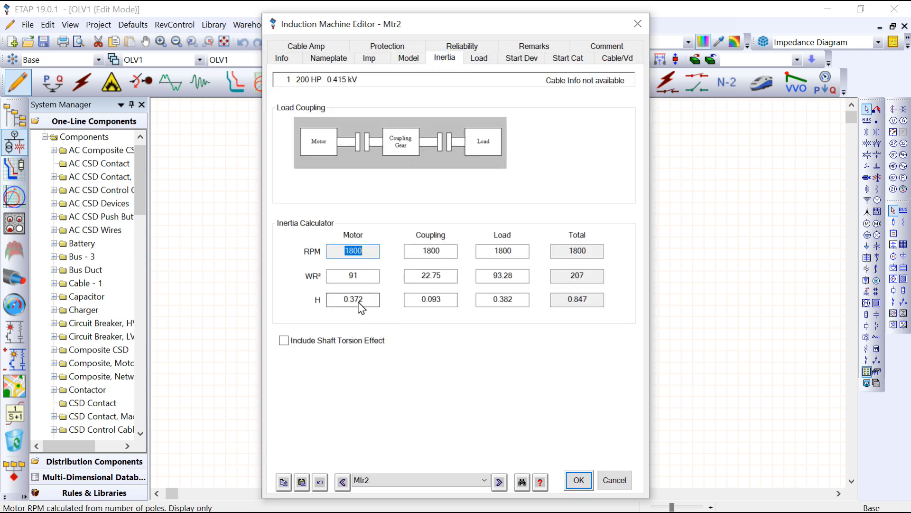
left_click(478, 57)
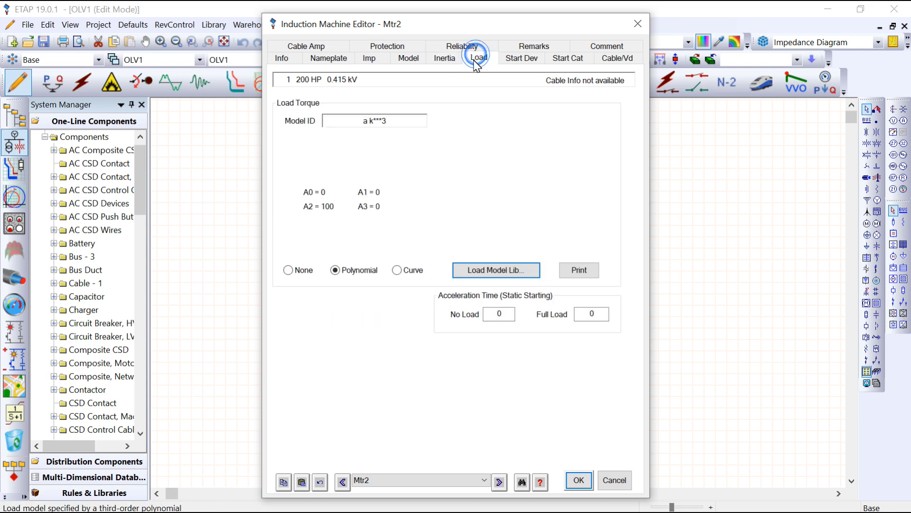
left_click(445, 57)
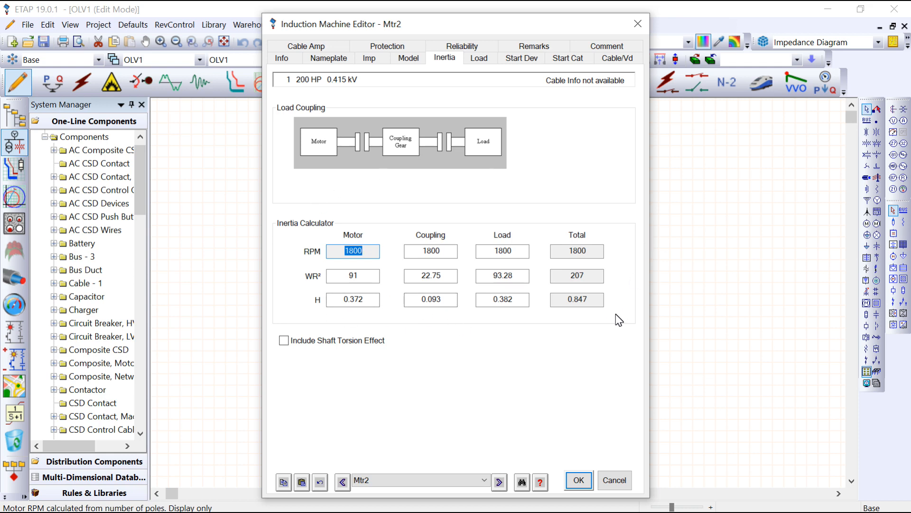
left_click(580, 480)
- Examine the nameplate and inertia data of synchronous motor Syn1
double_click(534, 435)
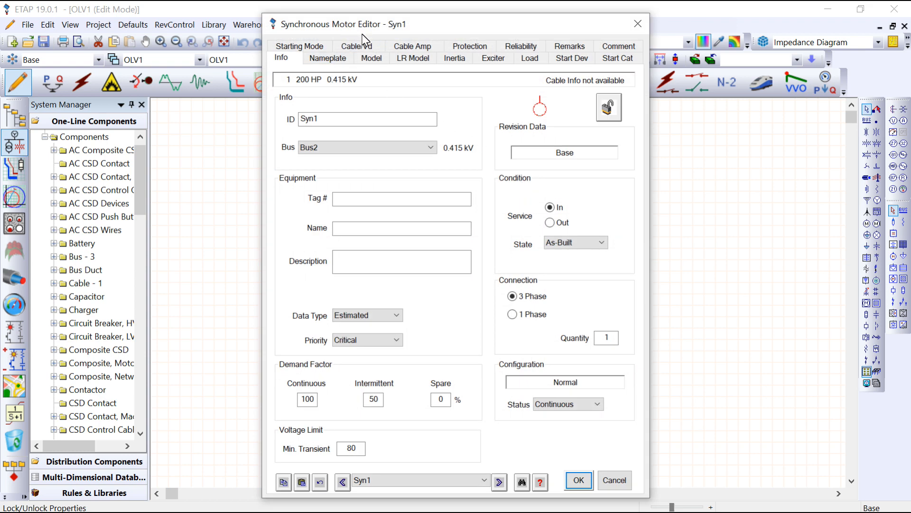
left_click(327, 57)
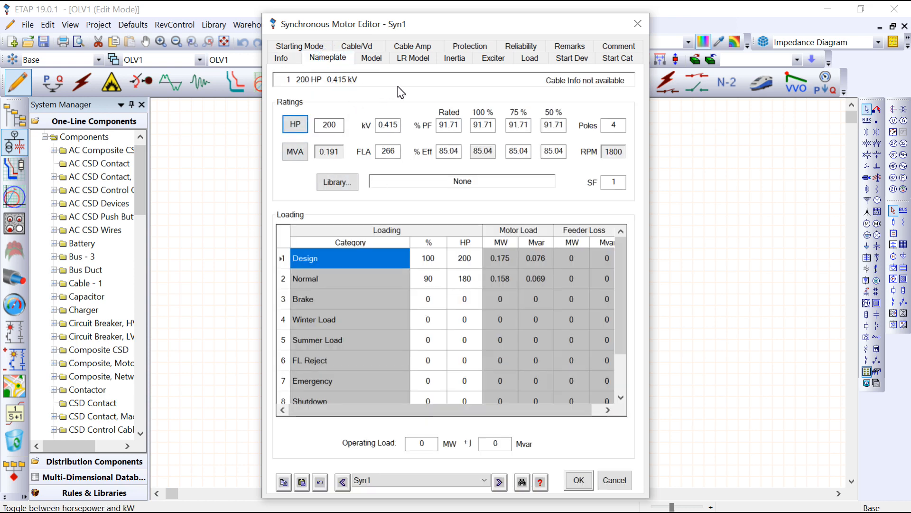
left_click(455, 57)
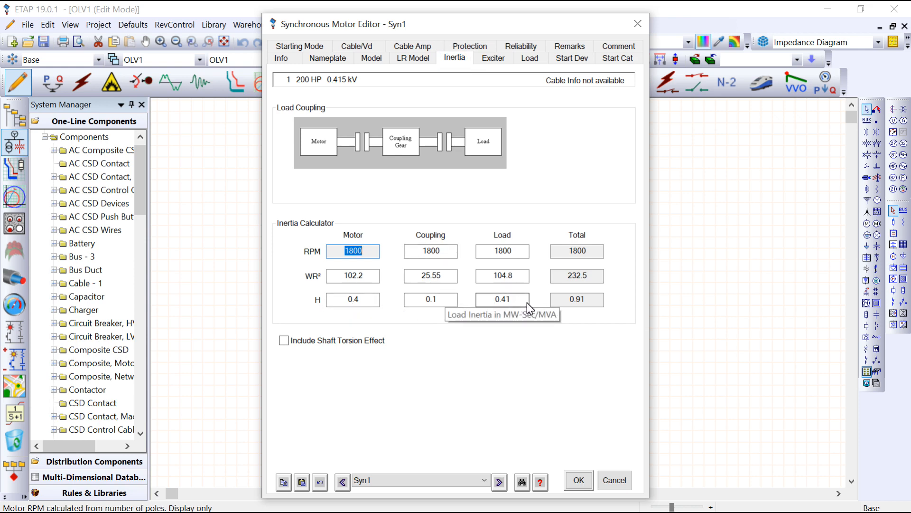
left_click(580, 480)
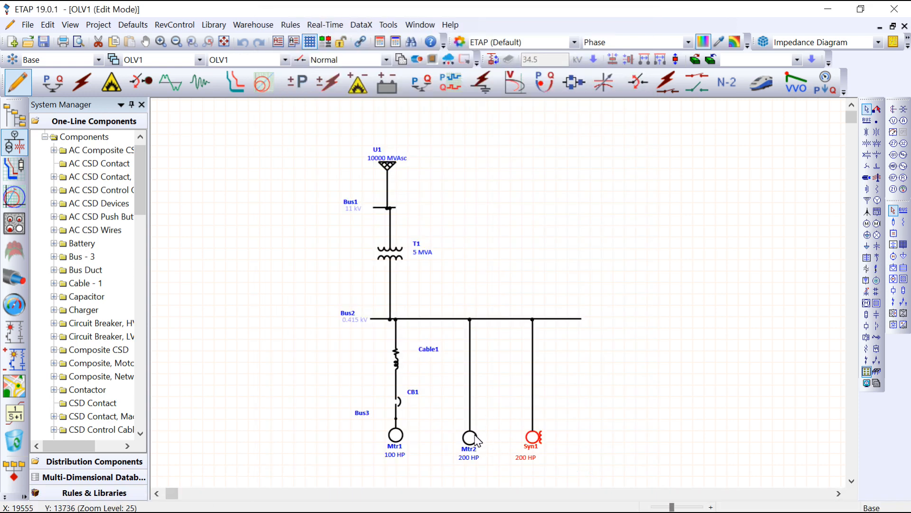
- Run a load flow analysis of the network and set its power flow results to display in Amp
left_click(52, 84)
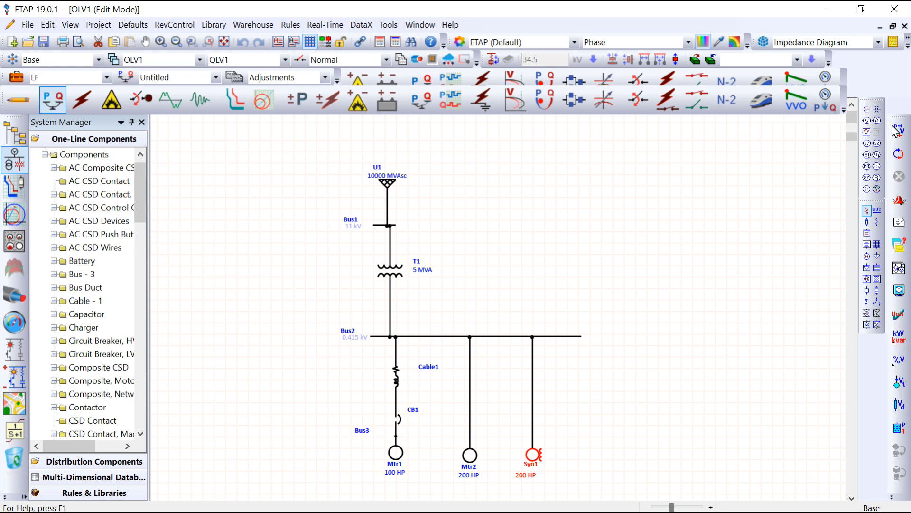
left_click(897, 135)
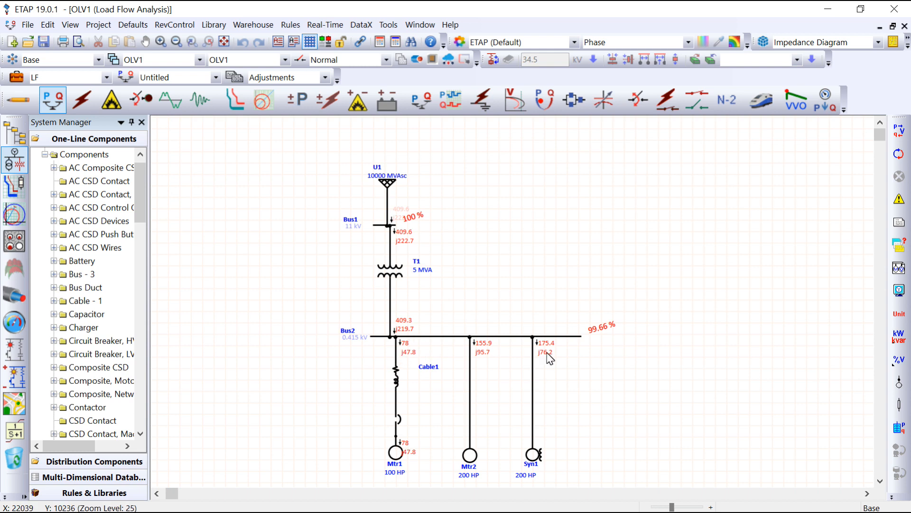
left_click(899, 290)
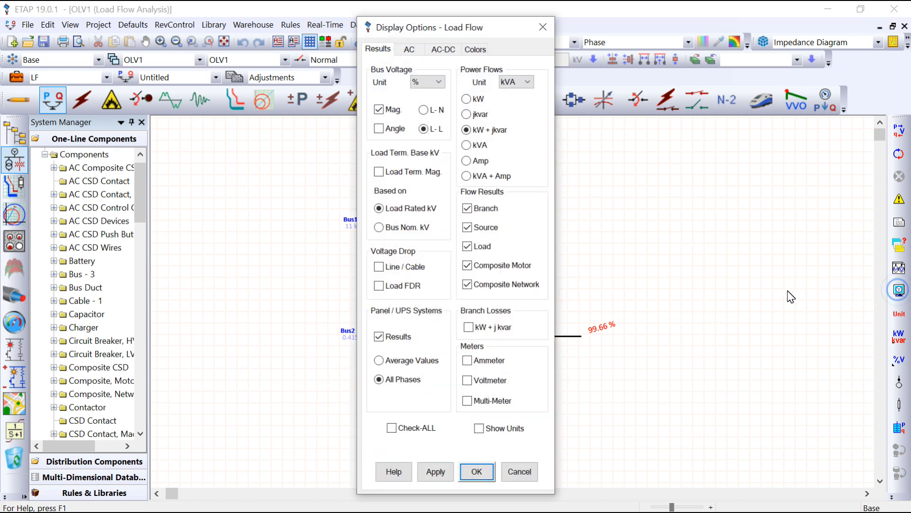
left_click(467, 176)
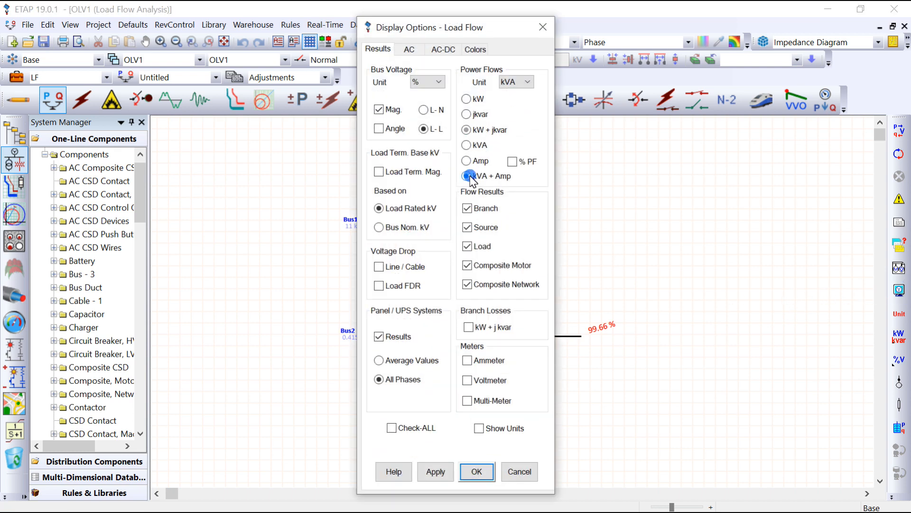
left_click(472, 160)
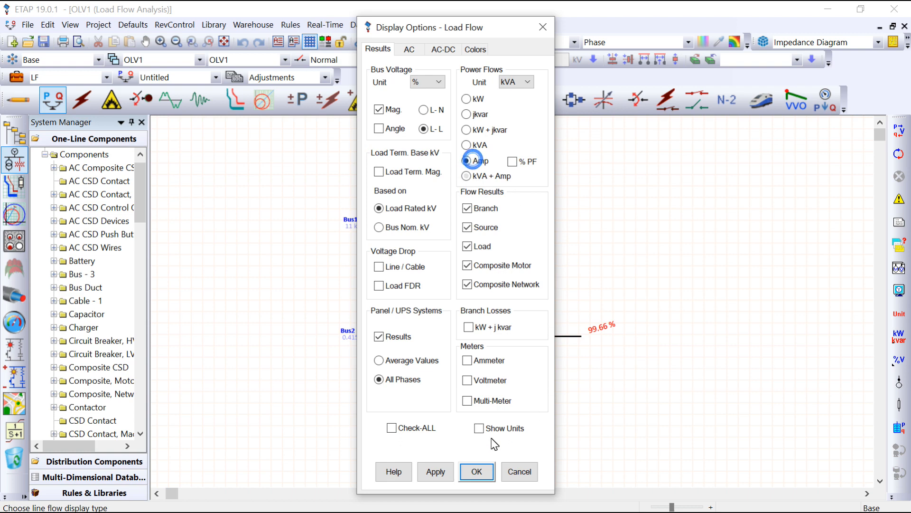
left_click(475, 470)
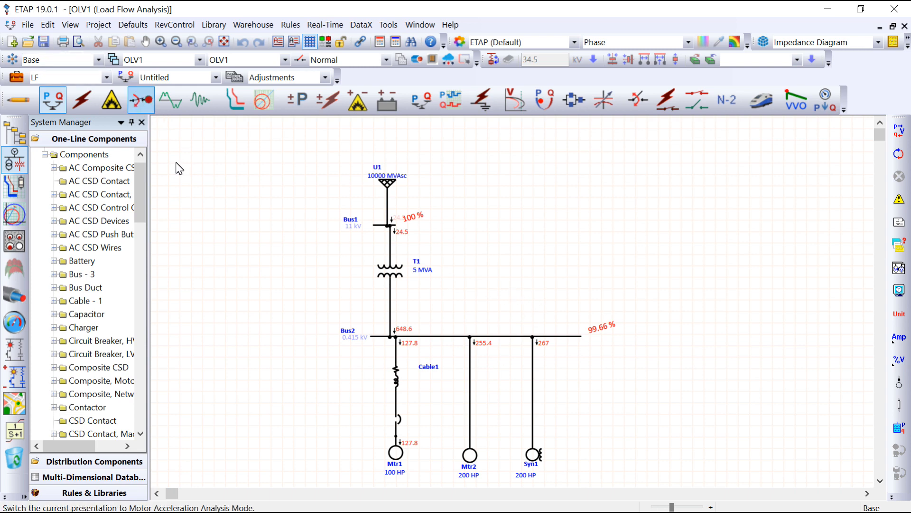
- Run the static motor starting calculation for Case1 and set the result time to 0.96
left_click(143, 99)
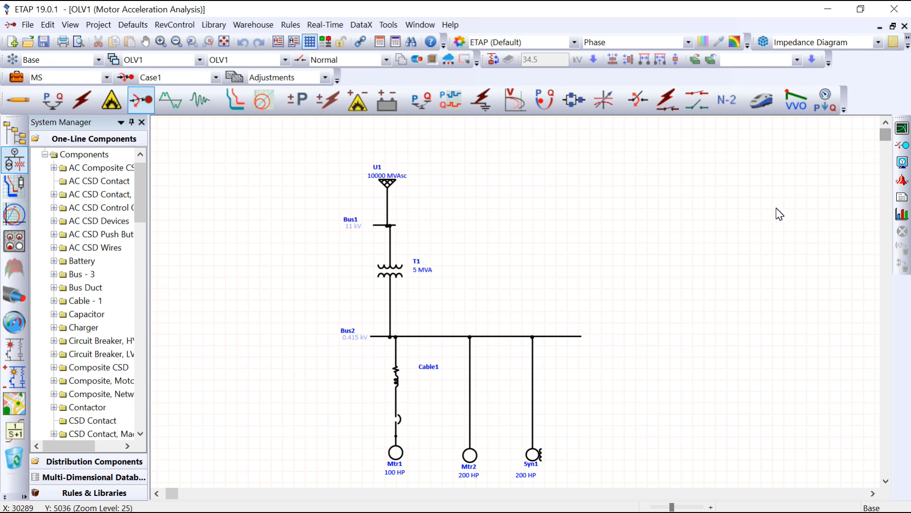
left_click(902, 154)
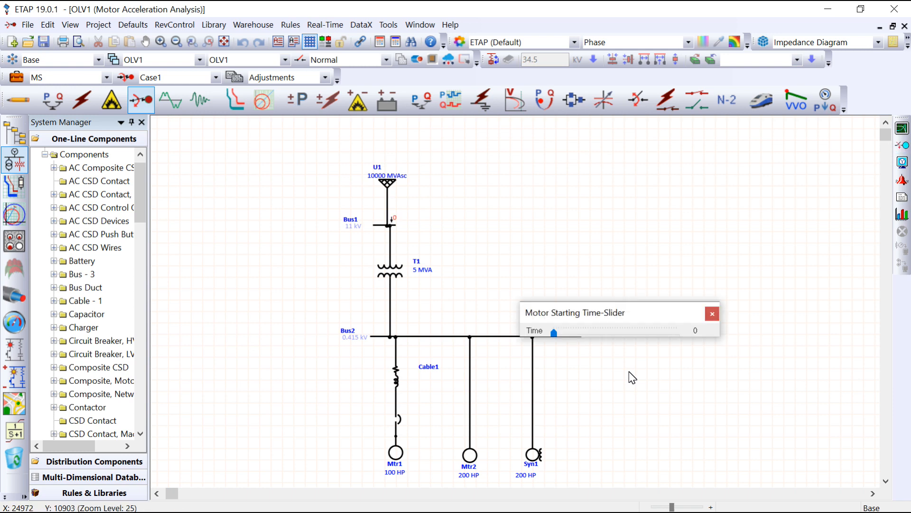
left_click_drag(597, 312, 593, 190)
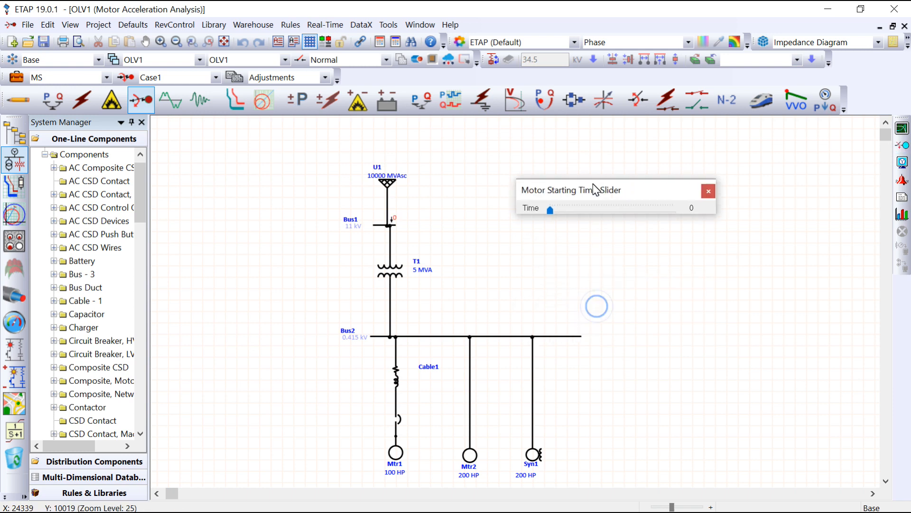
left_click(551, 210)
left_click_drag(555, 208, 561, 209)
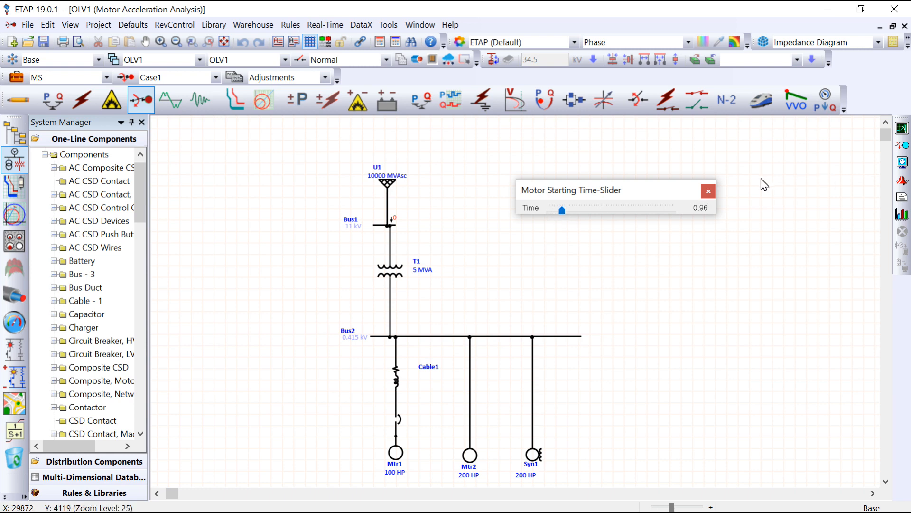
- Close the motor starting time slider and view the general solution settings of the MS study case
left_click(710, 190)
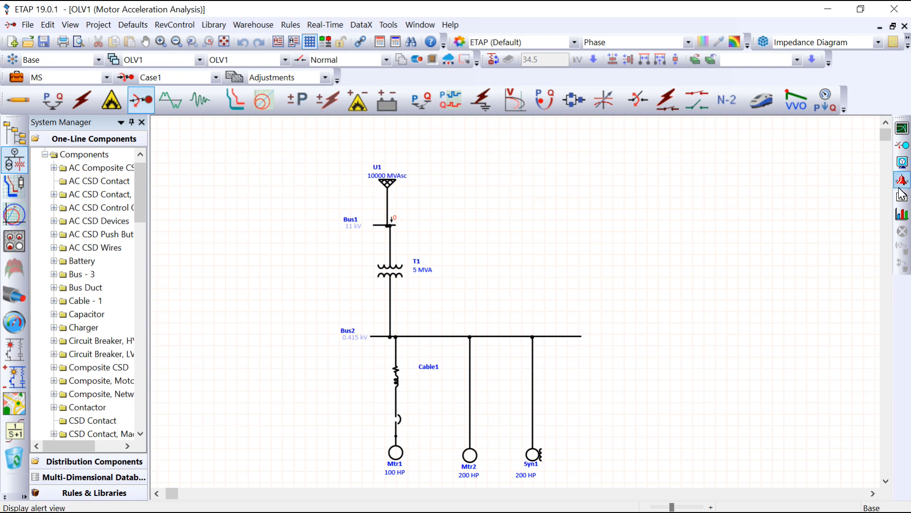
left_click(24, 73)
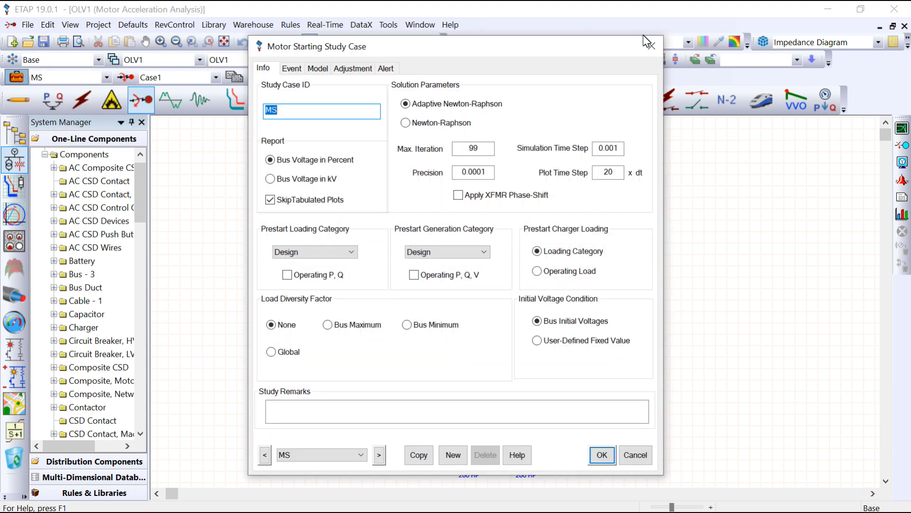
left_click(650, 44)
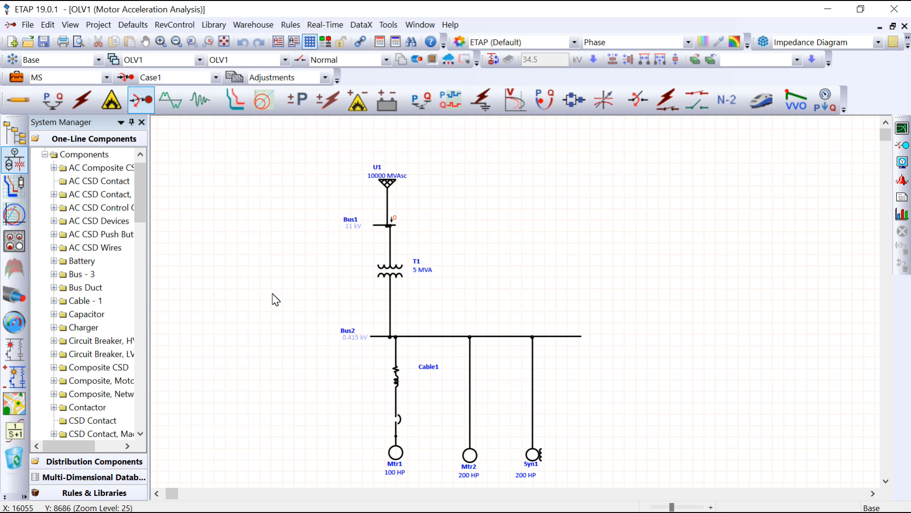
left_click(17, 79)
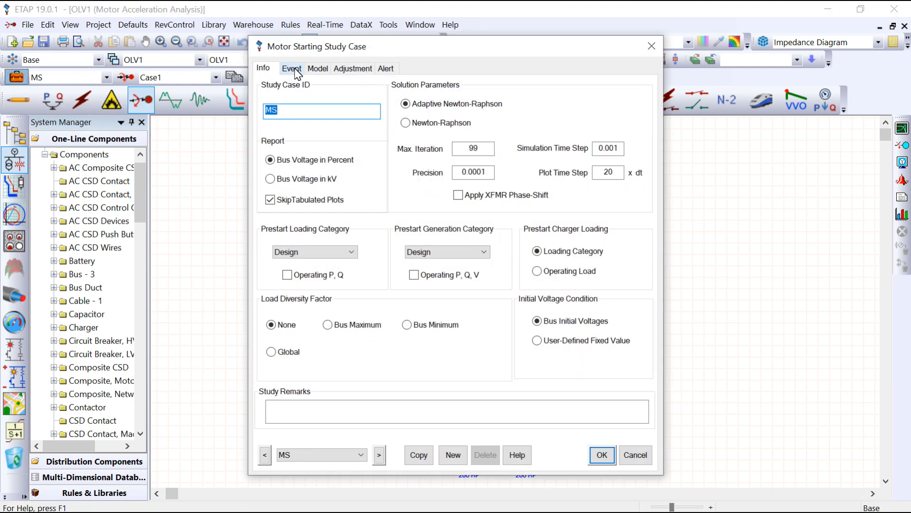
left_click(652, 47)
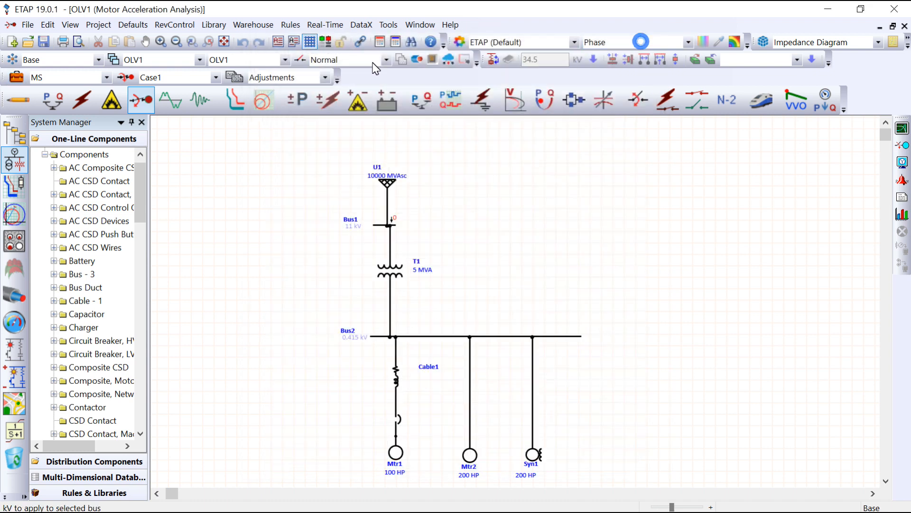
- Delete the existing events Q1, Q2 and Q3 from the MS motor starting study case
left_click(16, 77)
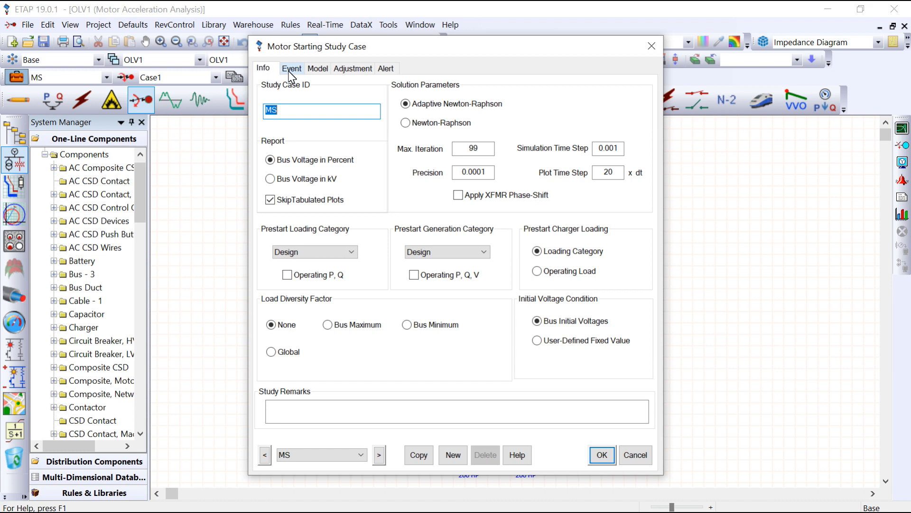
left_click(290, 71)
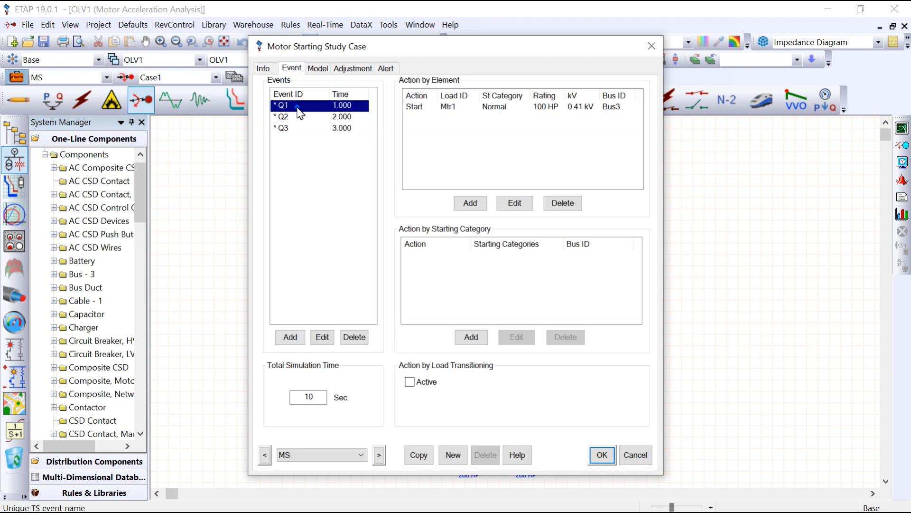
double_click(299, 112)
left_click(542, 213)
left_click(345, 339)
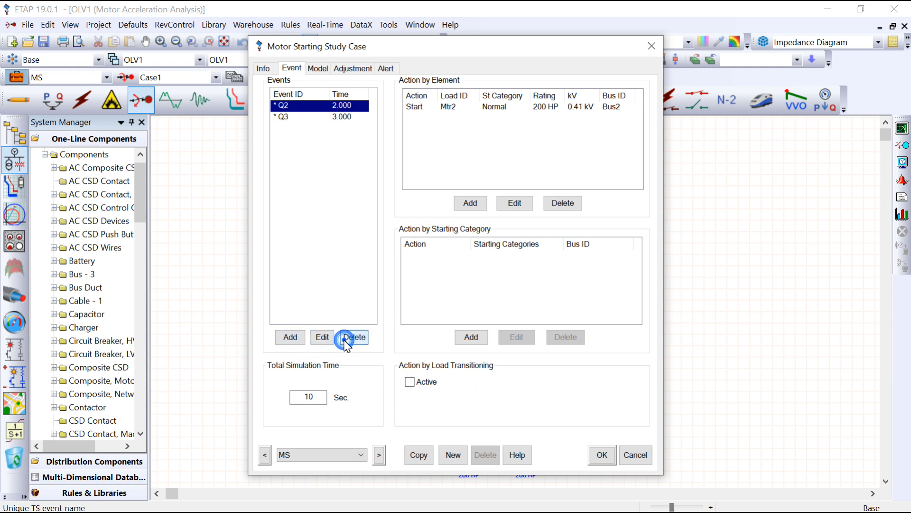
left_click(346, 338)
left_click(345, 339)
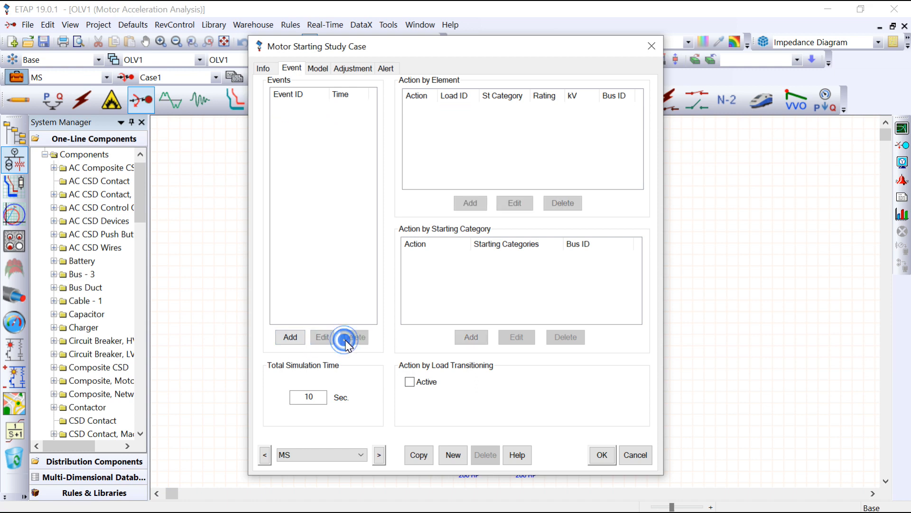
- Add an active event Q1 at a time of 1 second to the study case
left_click(290, 338)
type("Q")
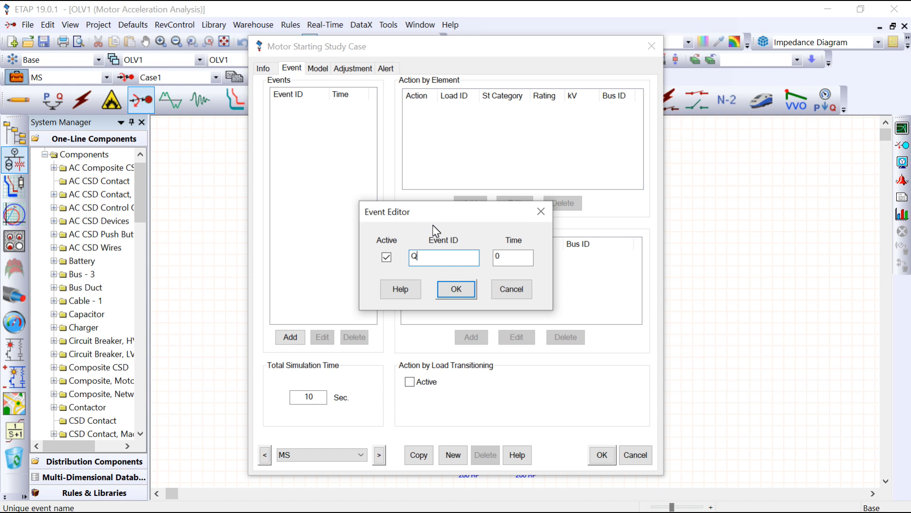
type("1")
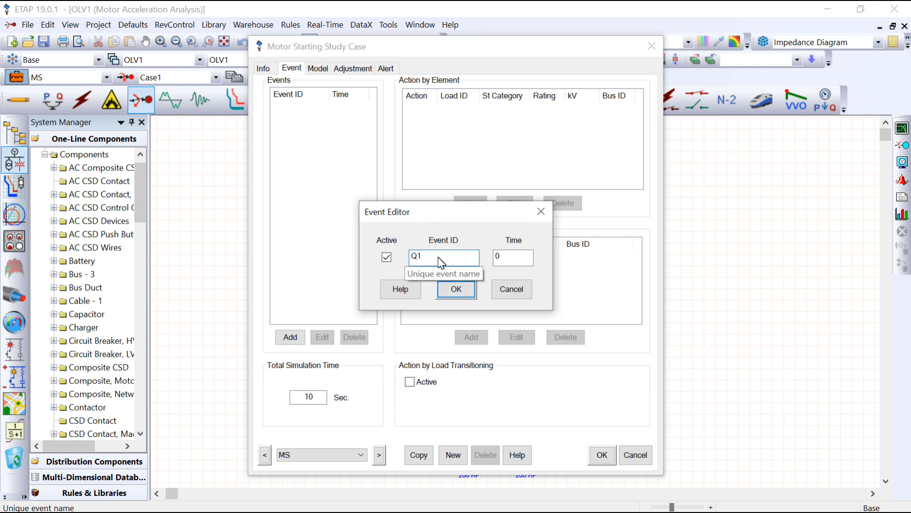
left_click(499, 258)
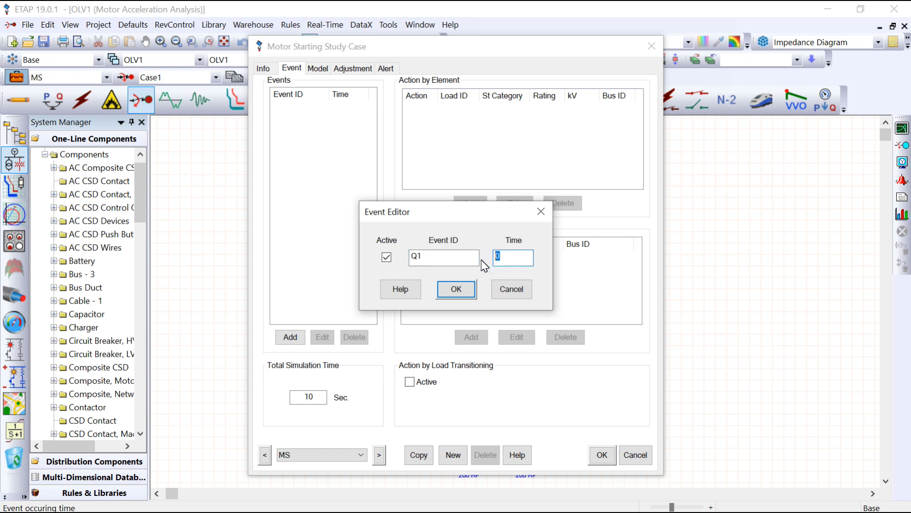
left_click(467, 292)
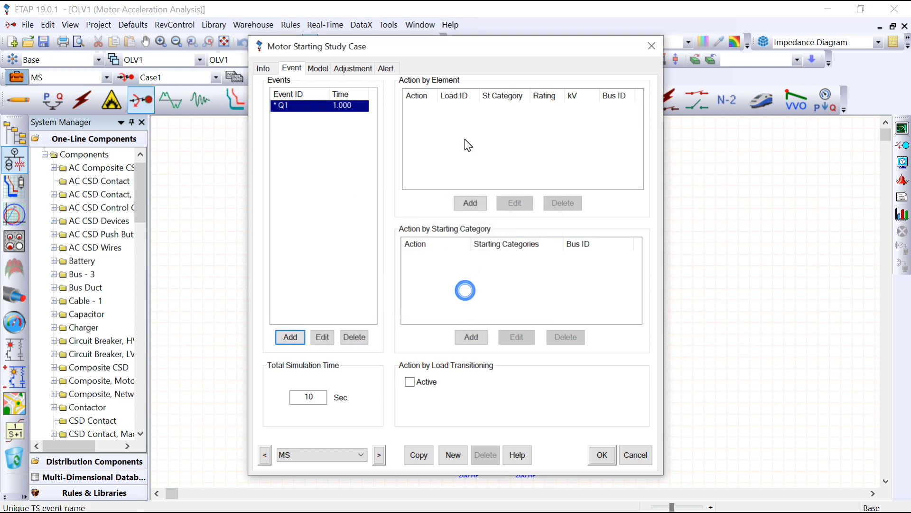
- Add an element action to event Q1 that starts motor Mtr1 with the Normal starting category
left_click(469, 204)
left_click_drag(398, 190, 375, 188)
left_click(503, 233)
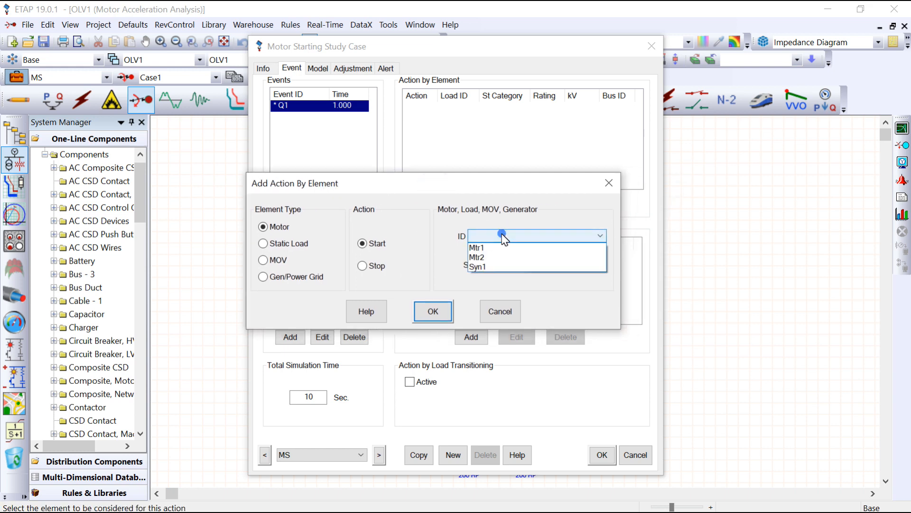
left_click(503, 247)
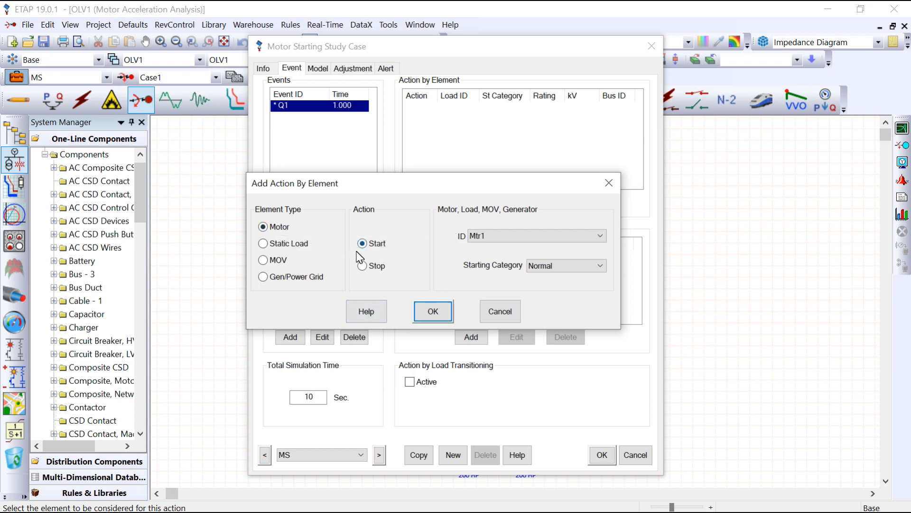
left_click(293, 242)
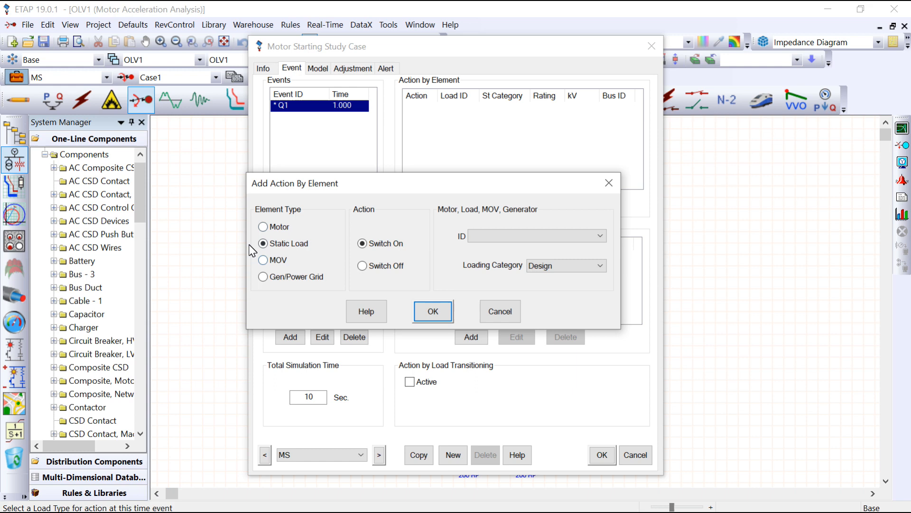
left_click(277, 228)
left_click(488, 231)
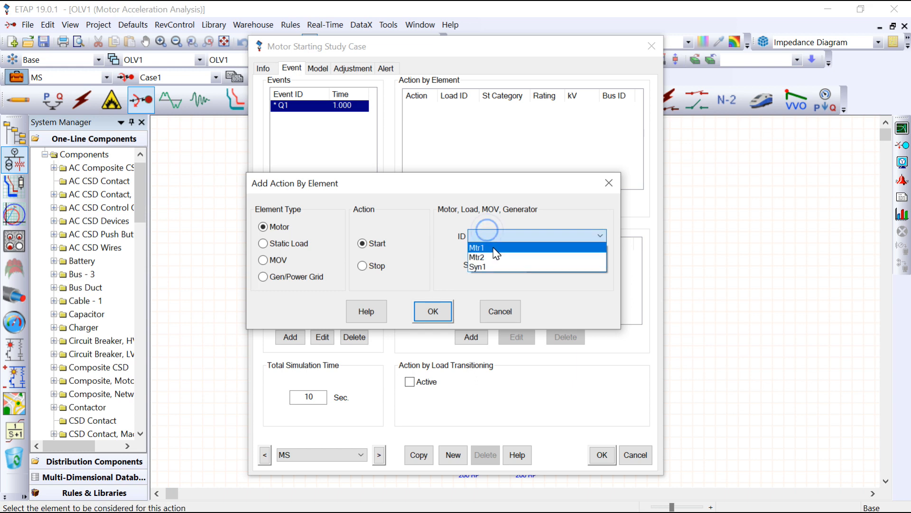
left_click(492, 246)
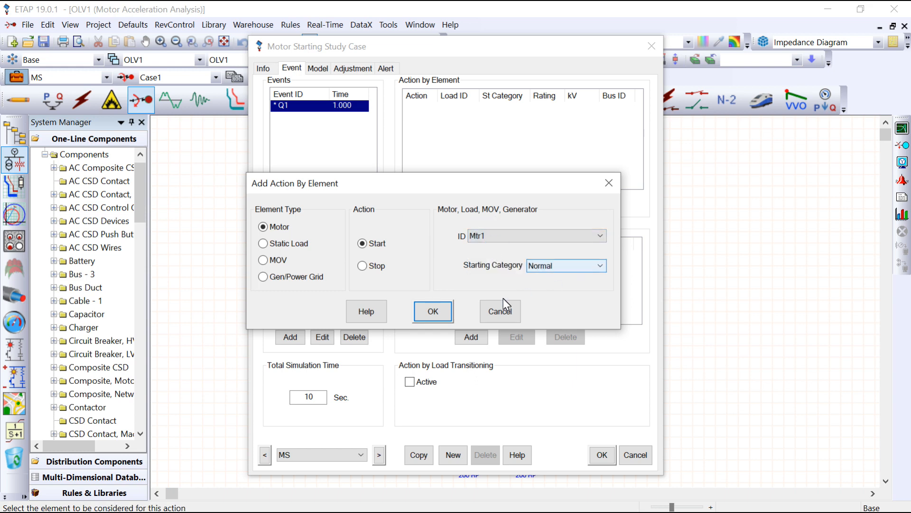
left_click(441, 316)
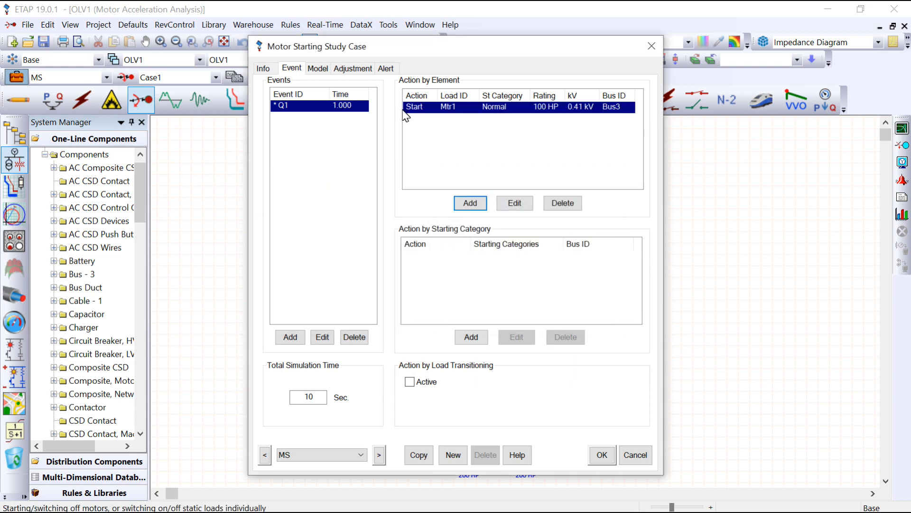
- Add an active event Q2 at a time of 2 seconds to the study case
left_click_drag(545, 52, 497, 69)
left_click_drag(705, 76, 478, 57)
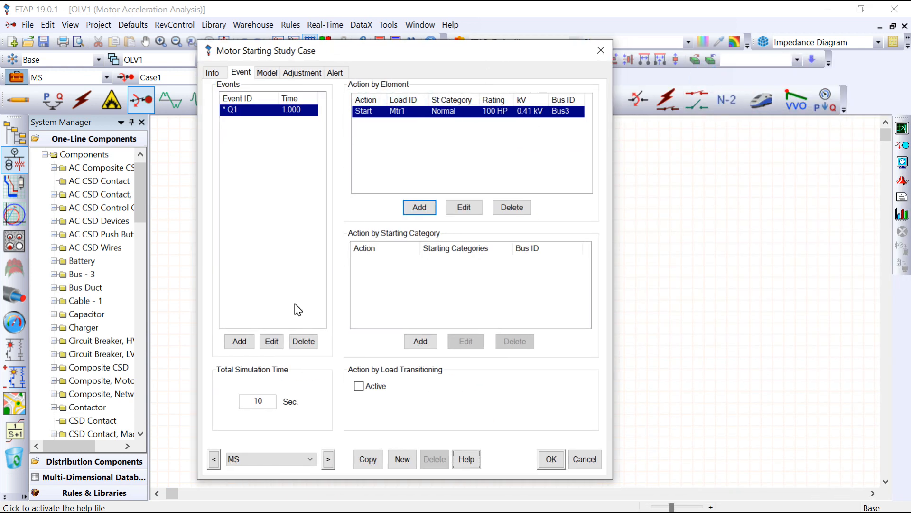
left_click(239, 341)
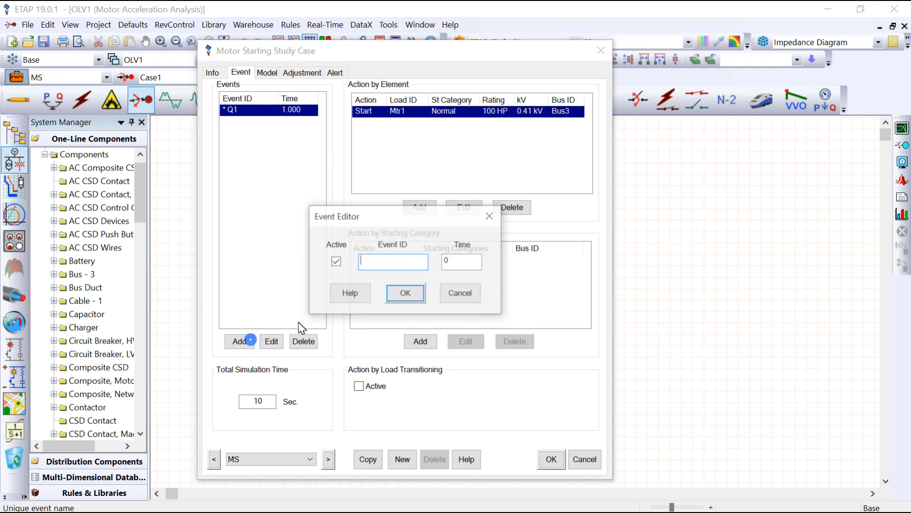
type("Q2")
left_click(462, 260)
type("2")
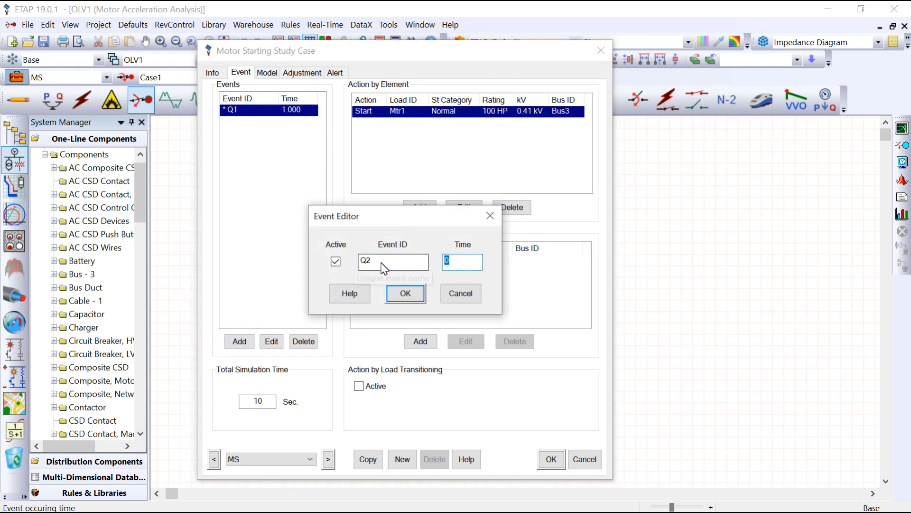
left_click(404, 295)
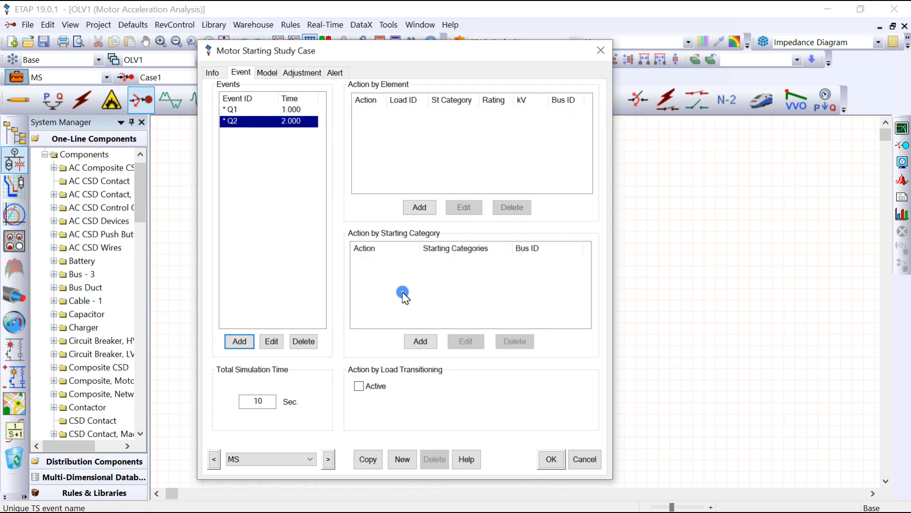
- Add an element action to event Q2 that starts motor Mtr2 with the Normal starting category
left_click(420, 208)
left_click_drag(315, 190, 428, 182)
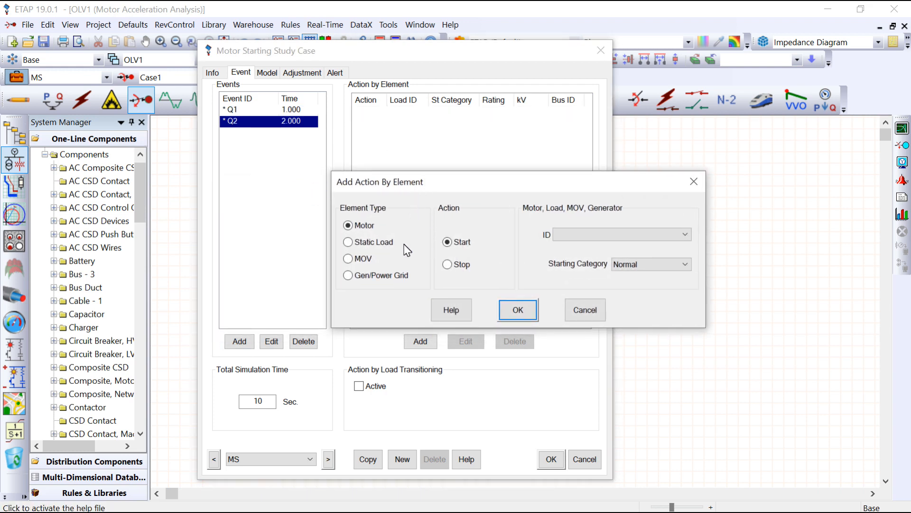
left_click(570, 235)
left_click(580, 259)
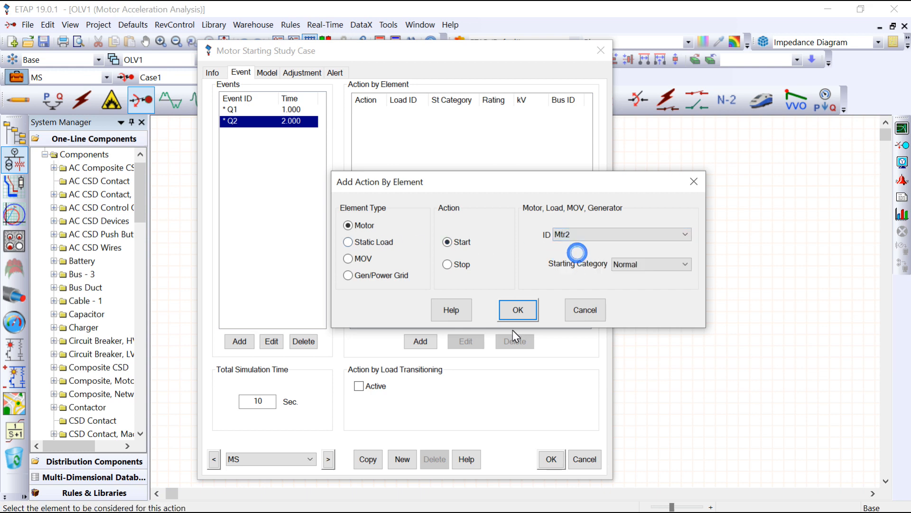
left_click(523, 309)
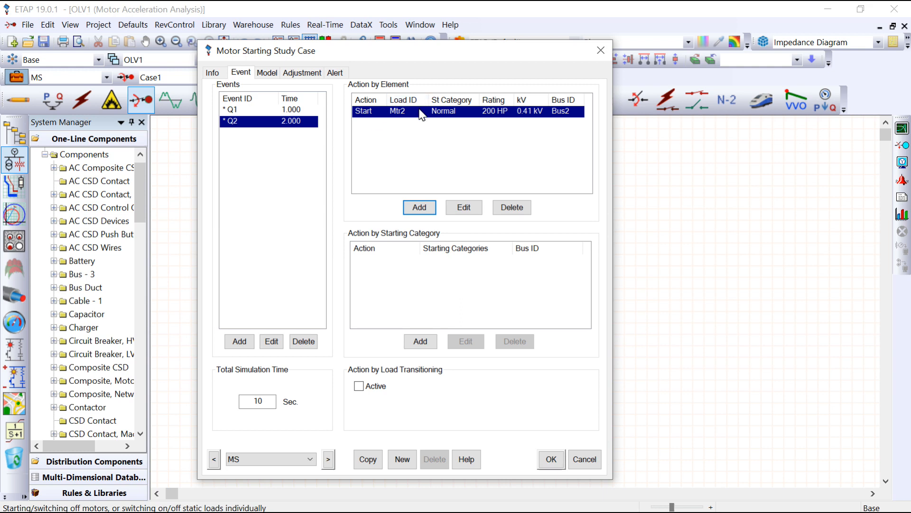
- Add an active event Q3 at a time of 3 seconds to the study case
left_click(250, 345)
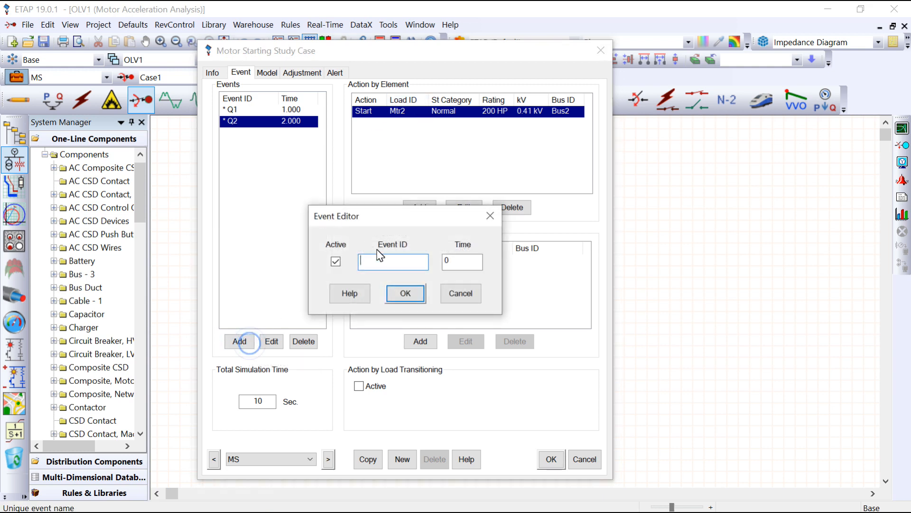
double_click(463, 261)
type("3")
left_click(412, 296)
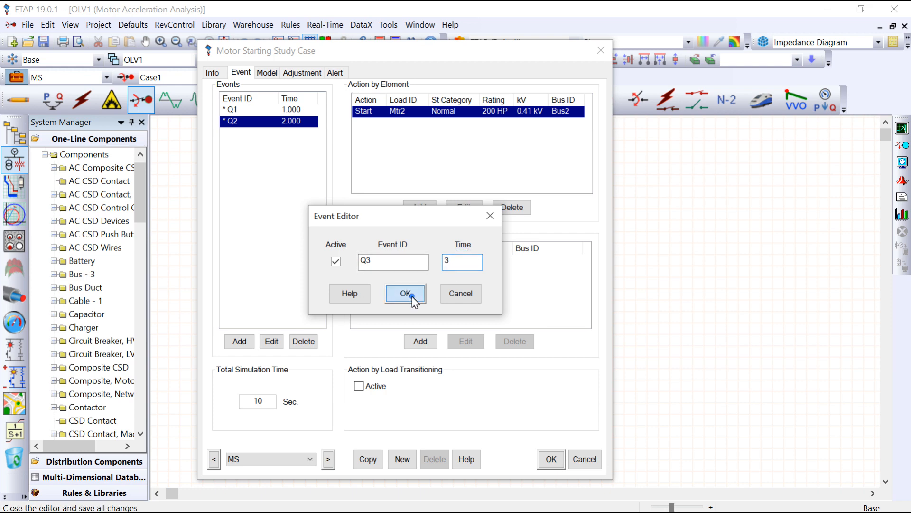
- Add an element action to event Q3 that starts synchronous motor Syn1 with the Normal starting category
left_click(419, 207)
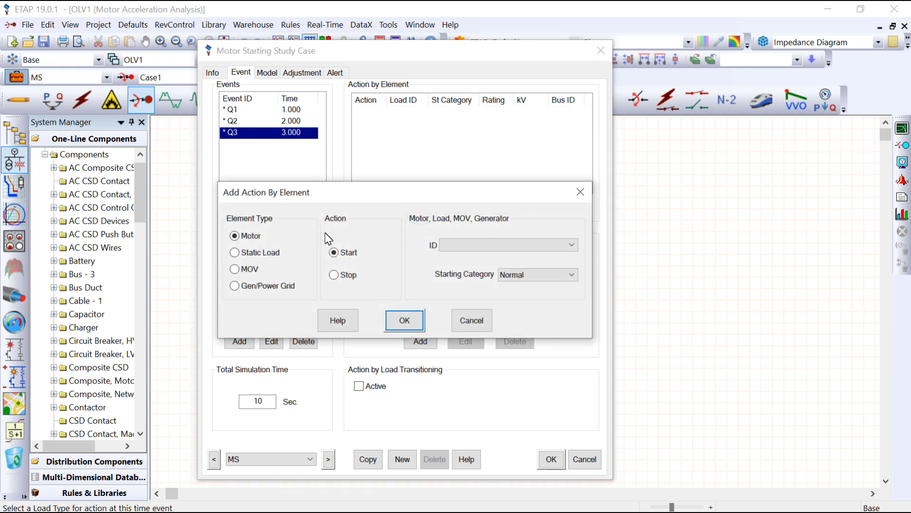
left_click(459, 252)
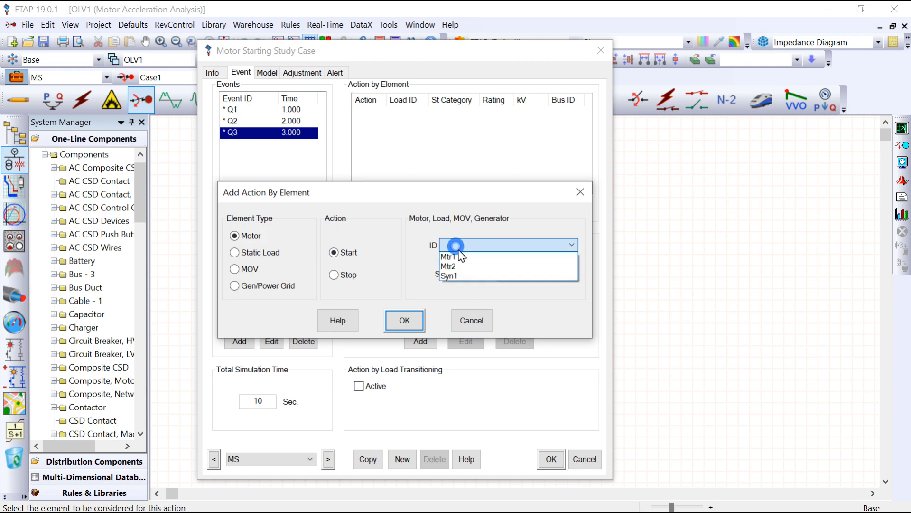
left_click(465, 278)
left_click(404, 319)
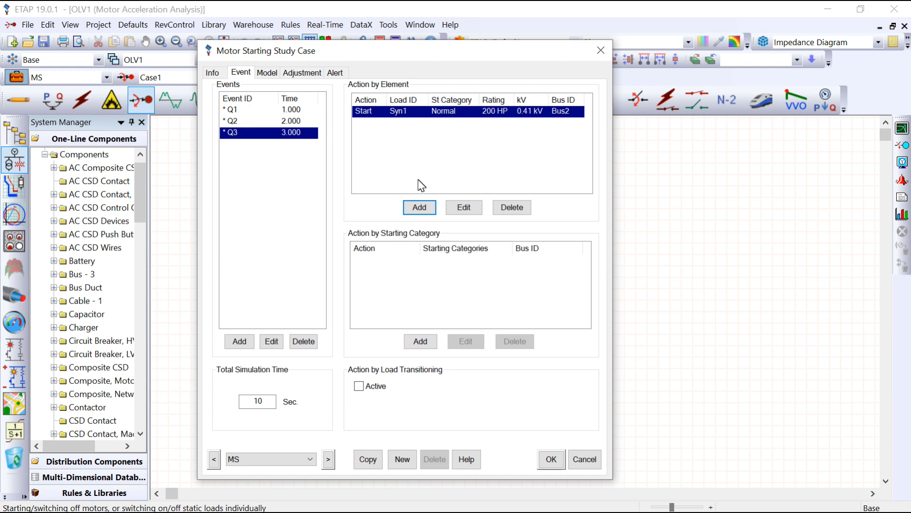
- Check the total simulation time of 10 seconds and save the study case's event settings
left_click(322, 350)
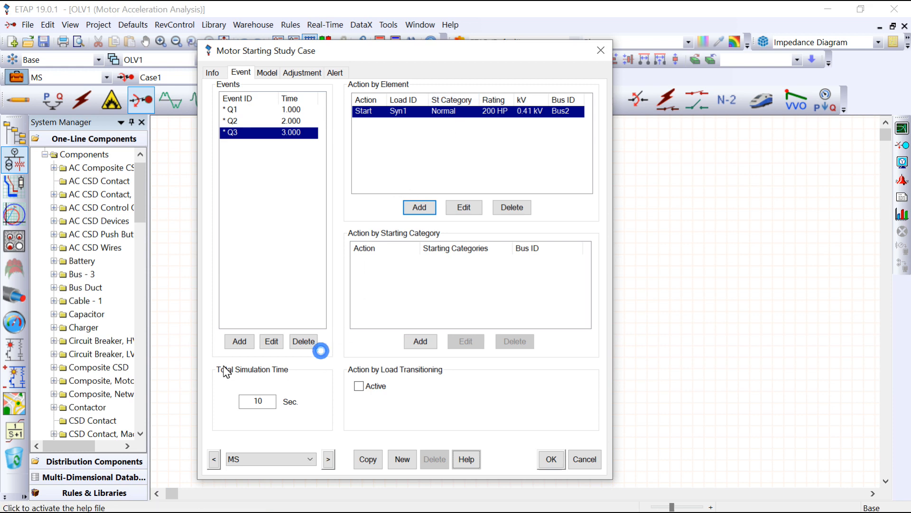
double_click(256, 402)
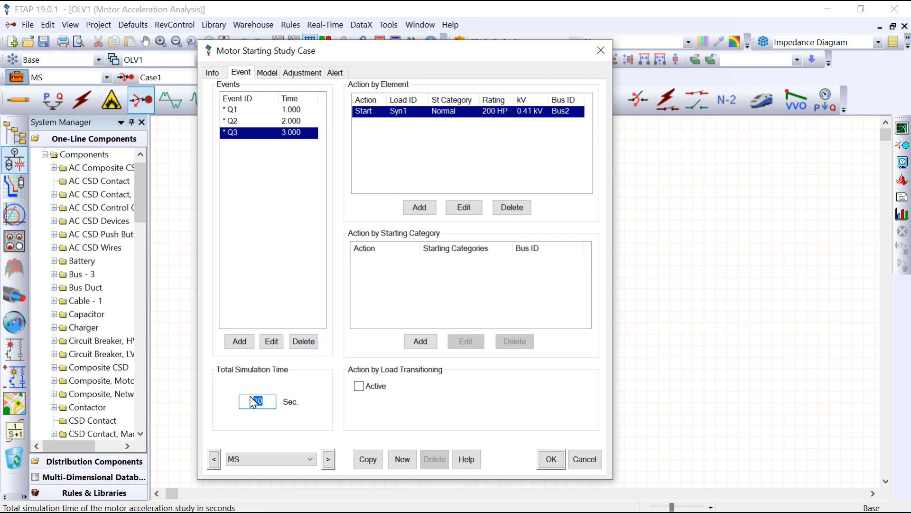
left_click(382, 415)
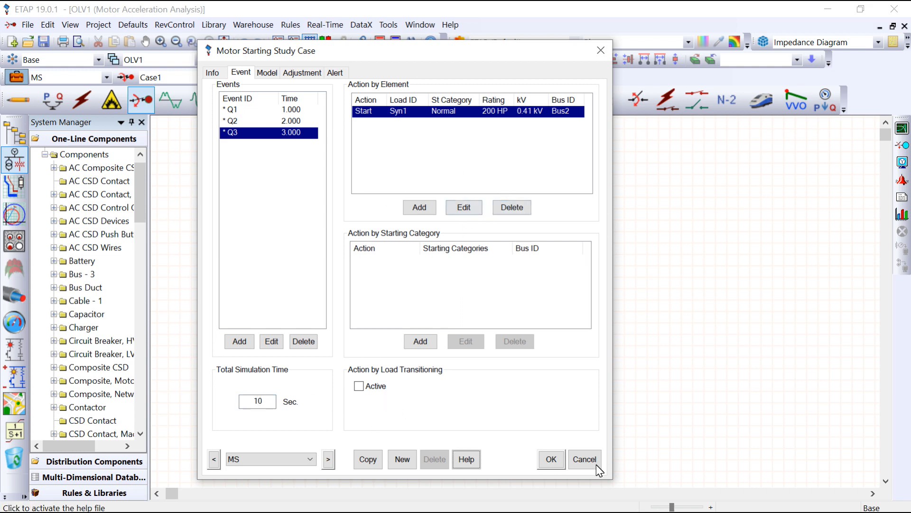
left_click(551, 459)
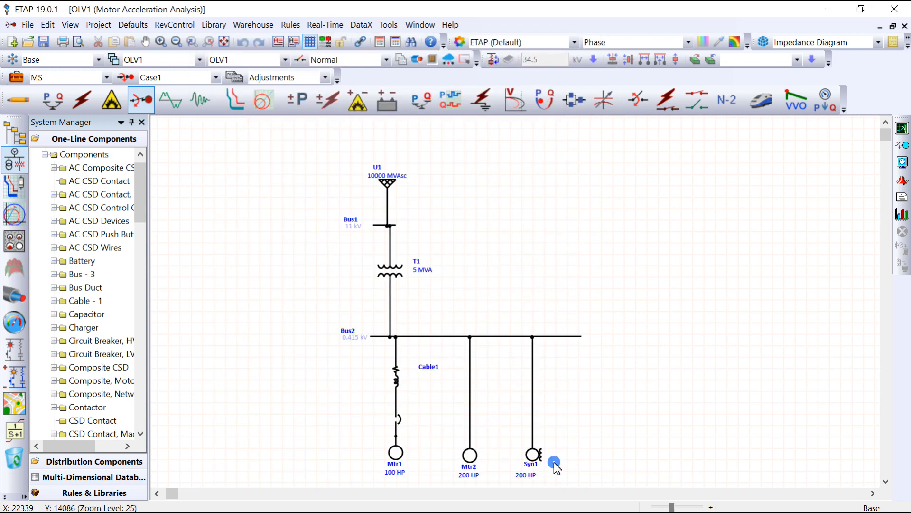
- Run the static motor starting study and inspect the one-line currents at about 1.32 and 1.12 seconds with the time slider
left_click(897, 147)
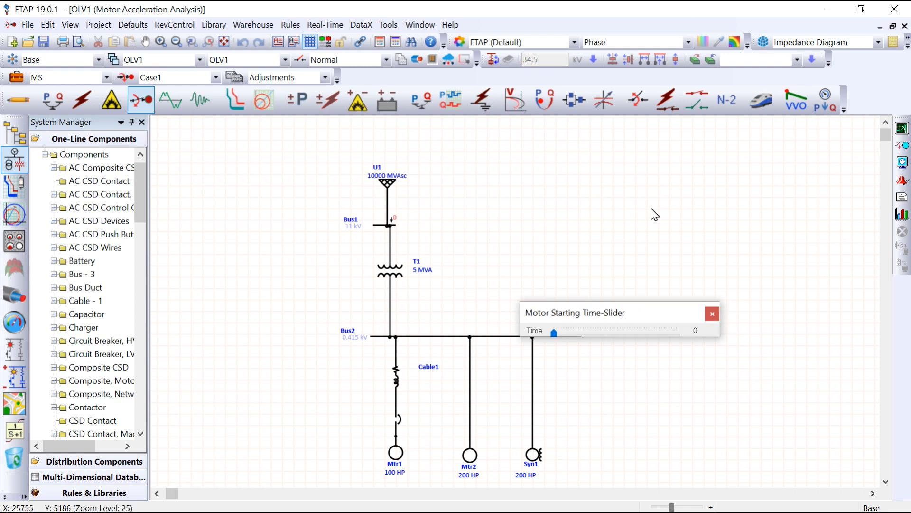
left_click_drag(577, 317, 556, 178)
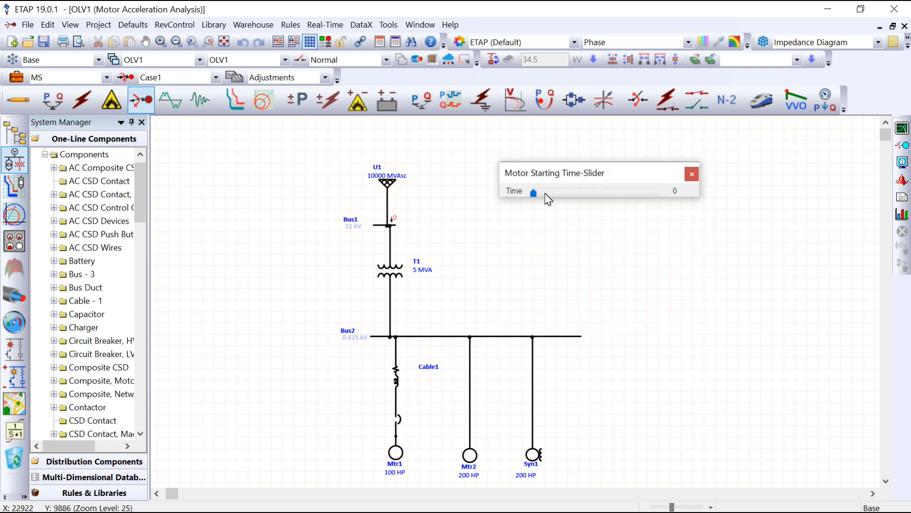
left_click_drag(536, 193, 553, 196)
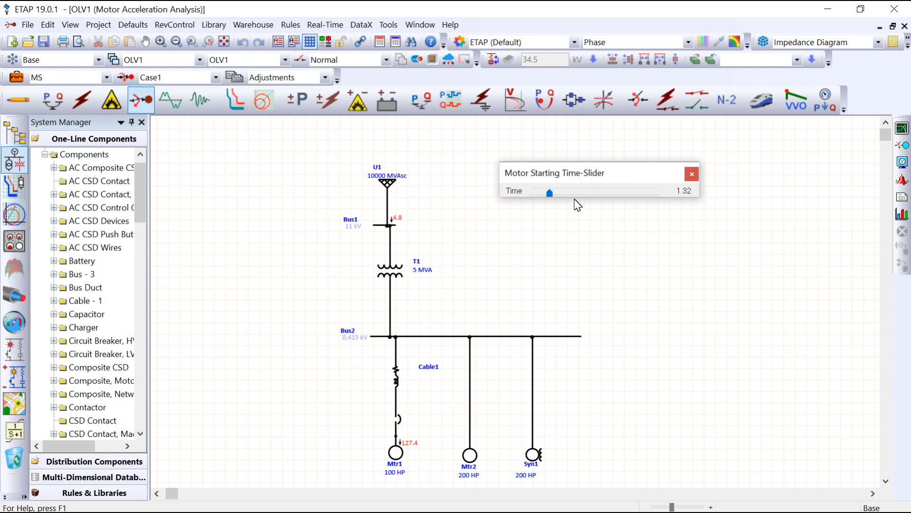
left_click_drag(549, 193, 548, 193)
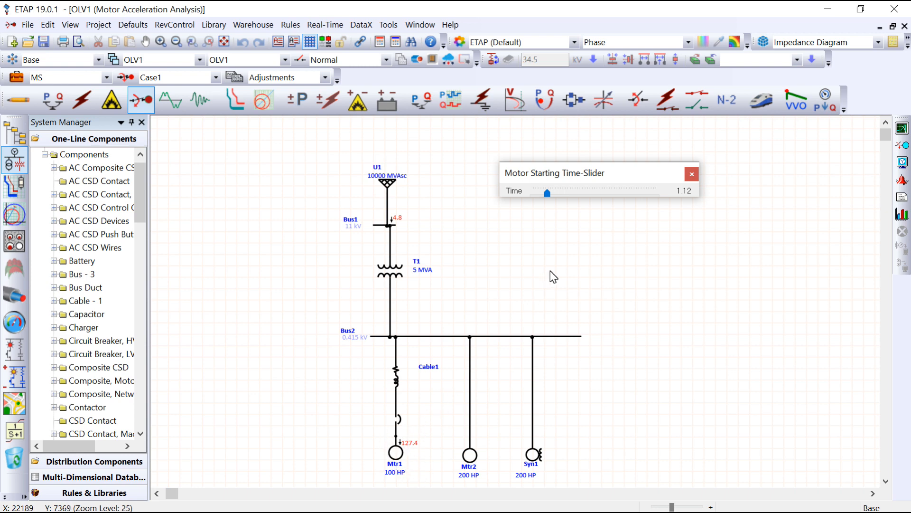
- Advance the static study's time slider to inspect the motor currents up to 4.48 seconds and beyond, and close the slider
left_click_drag(547, 198, 561, 198)
left_click(562, 195)
left_click_drag(579, 197, 589, 194)
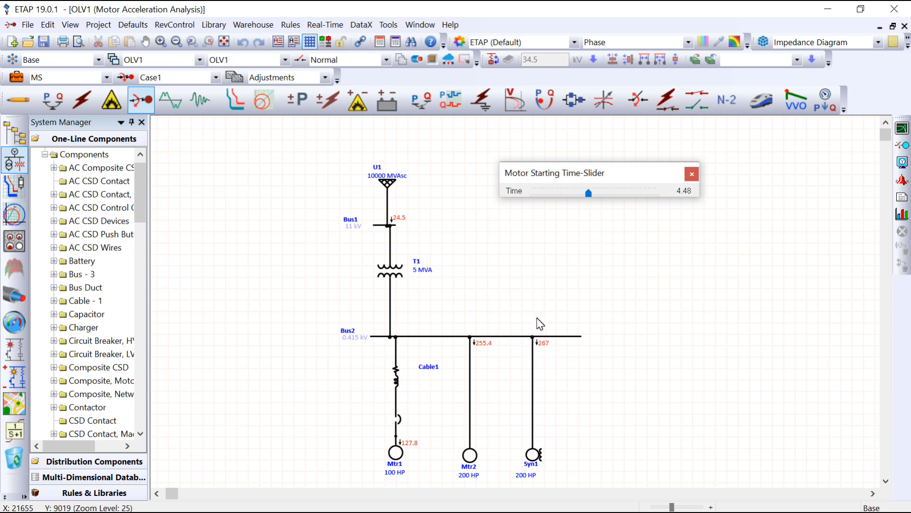
left_click_drag(590, 194, 621, 199)
left_click(690, 176)
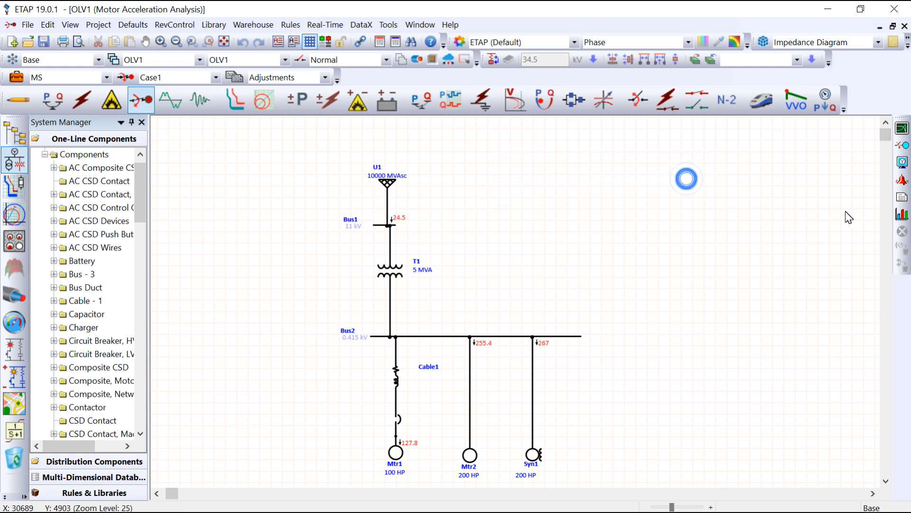
- Open the motor starting plots, replacing the existing Plot Manager with a new one in MS mode, and decline a second replacement
left_click(902, 214)
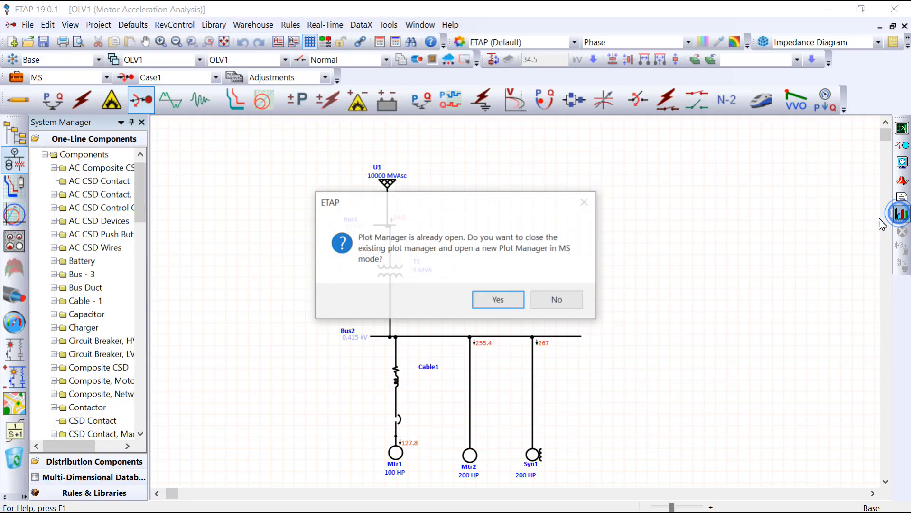
left_click(511, 298)
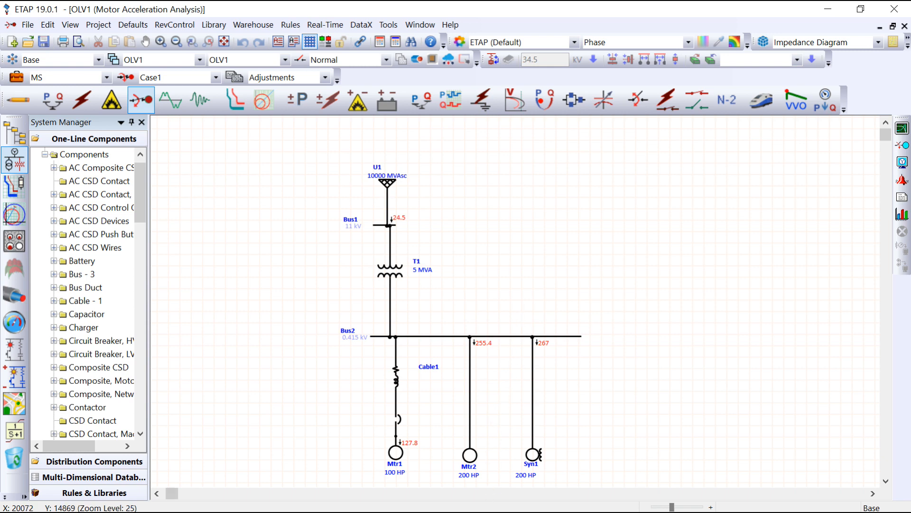
mouse_move(492, 511)
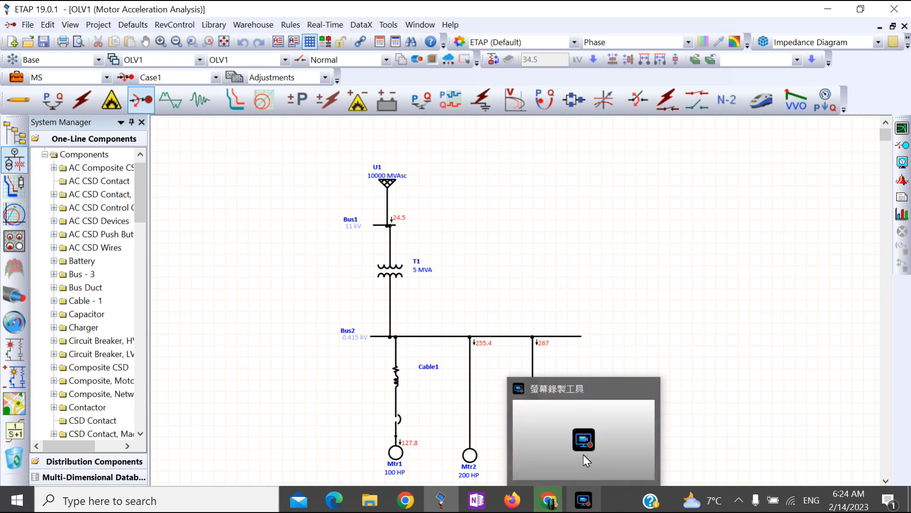
left_click(532, 261)
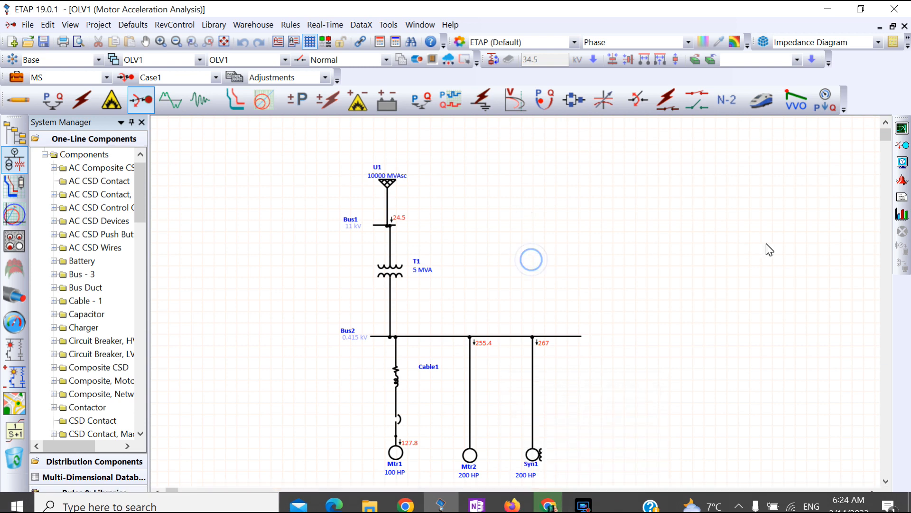
left_click(901, 216)
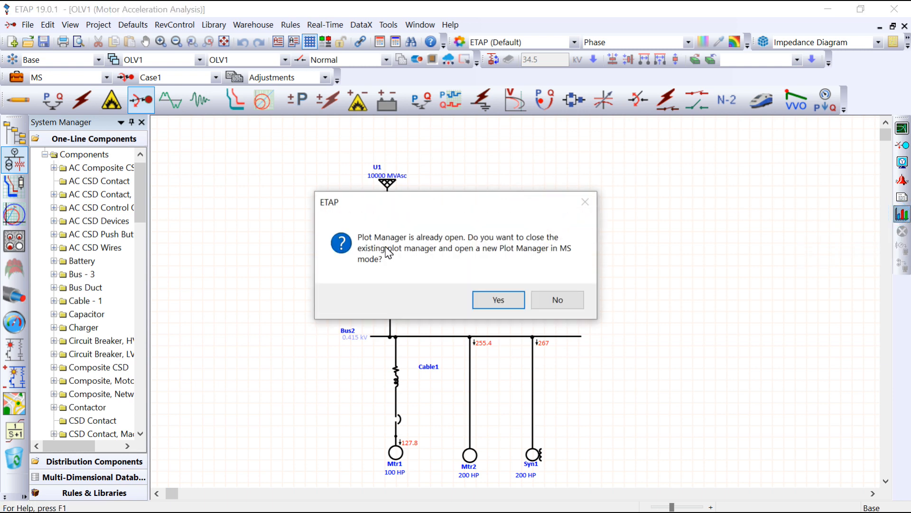
left_click(557, 308)
- Switch to the ETAP Plot Manager window and show it maximized with the Case1.mapt plot file
left_click(432, 497)
left_click(619, 501)
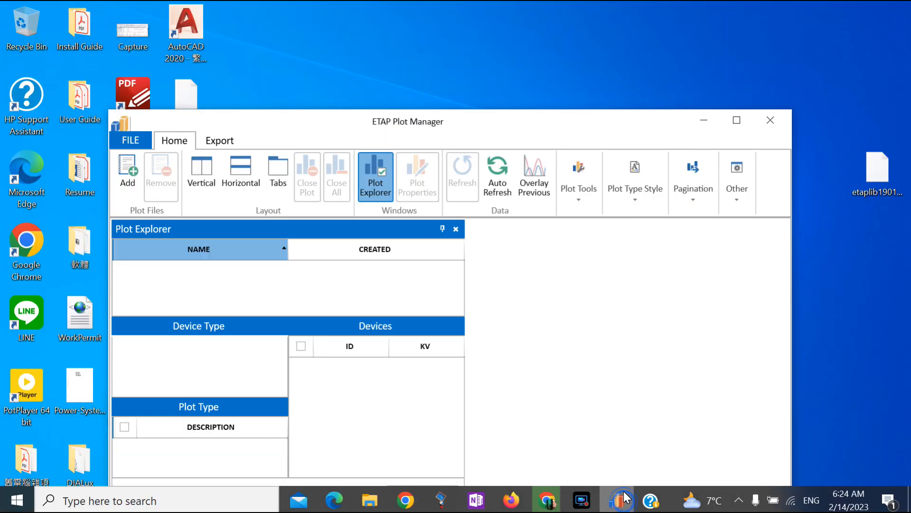
left_click(440, 500)
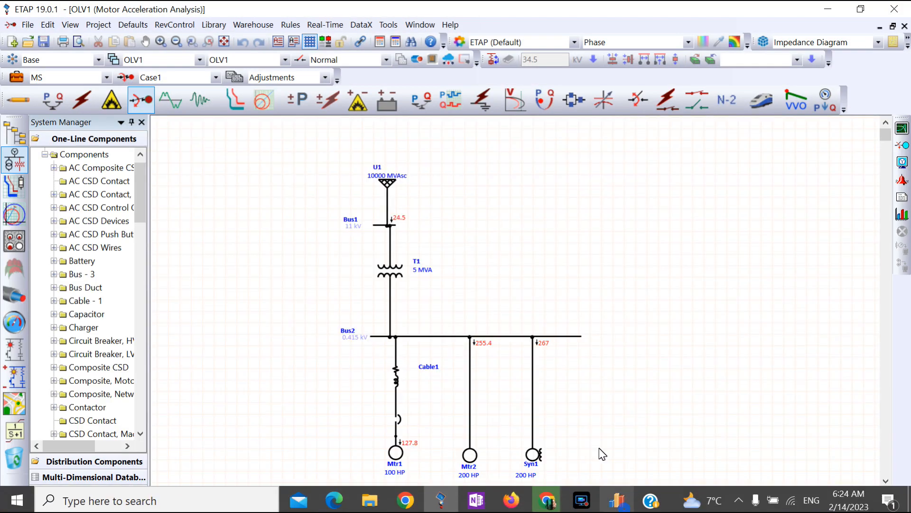
mouse_move(572, 511)
mouse_move(616, 501)
left_click(611, 441)
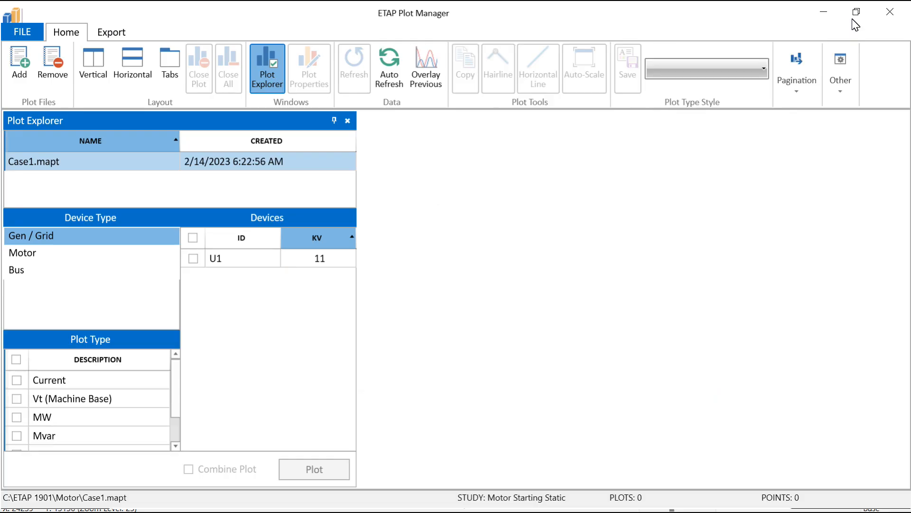
- Plot the voltage of Bus3 from the static motor starting results, review the curve and close Plot Manager
scroll(75, 394, "down", 1)
scroll(67, 417, "up", 1)
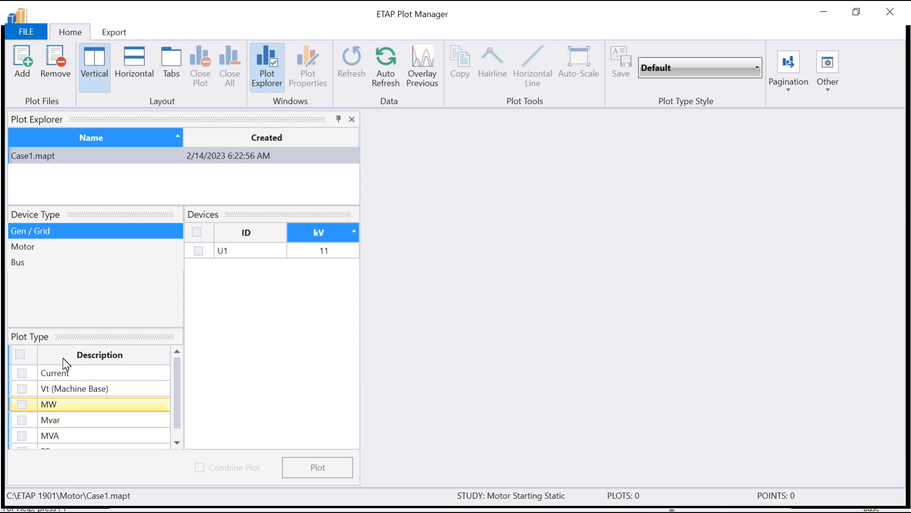
left_click(42, 265)
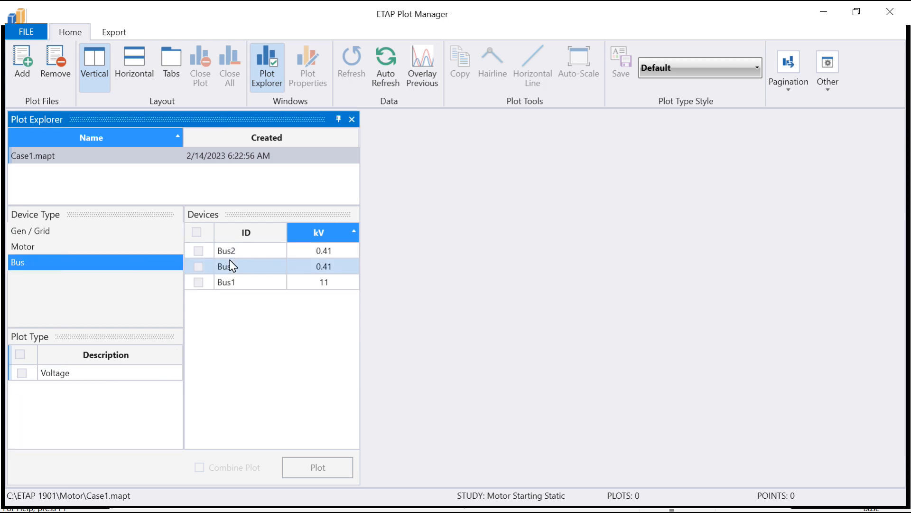
left_click(199, 266)
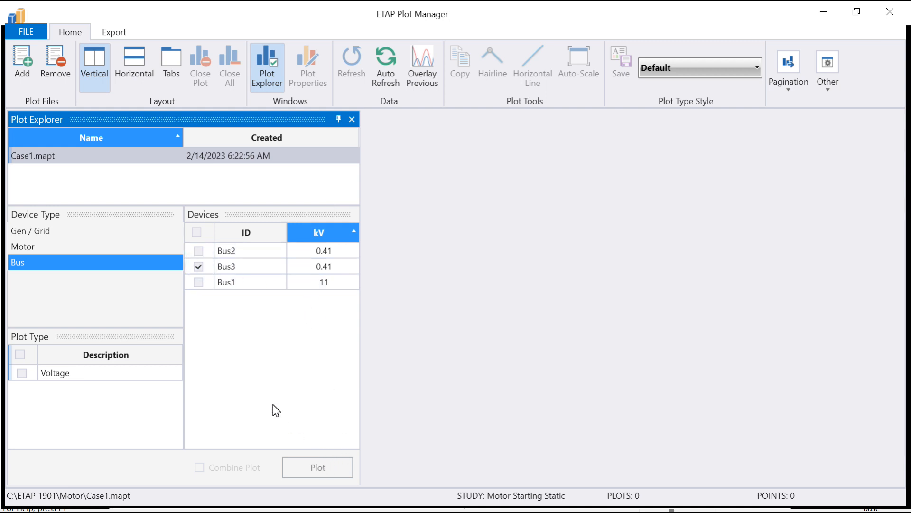
left_click(106, 373)
left_click(318, 467)
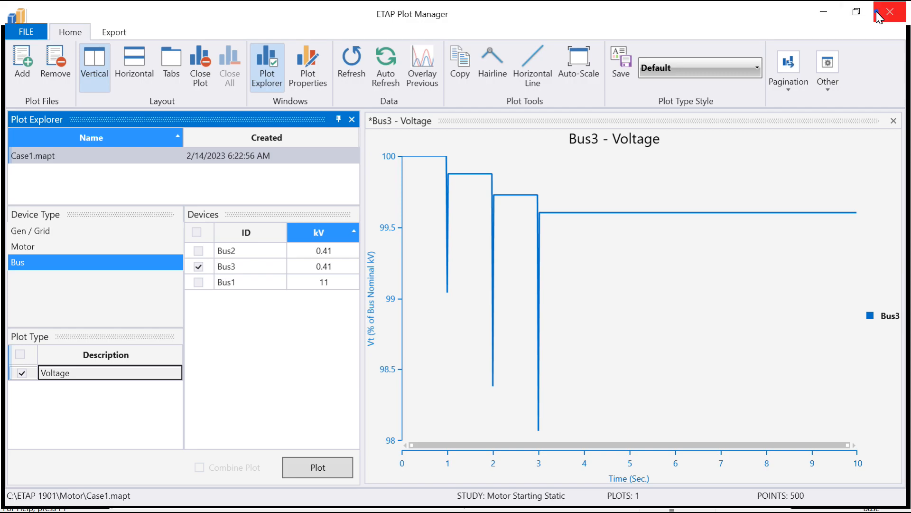
left_click(888, 19)
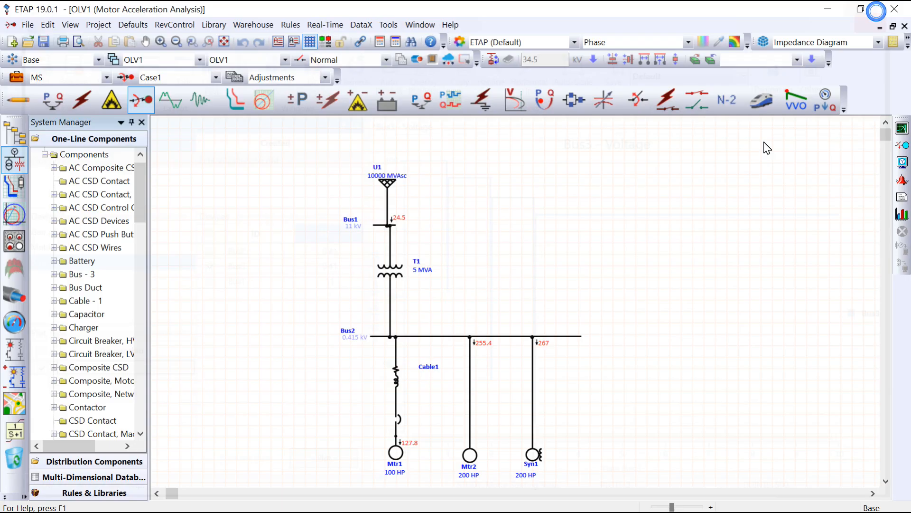
- Run the dynamic motor starting study and shrink the alert view so all three motors fit in the diagram area
left_click(900, 133)
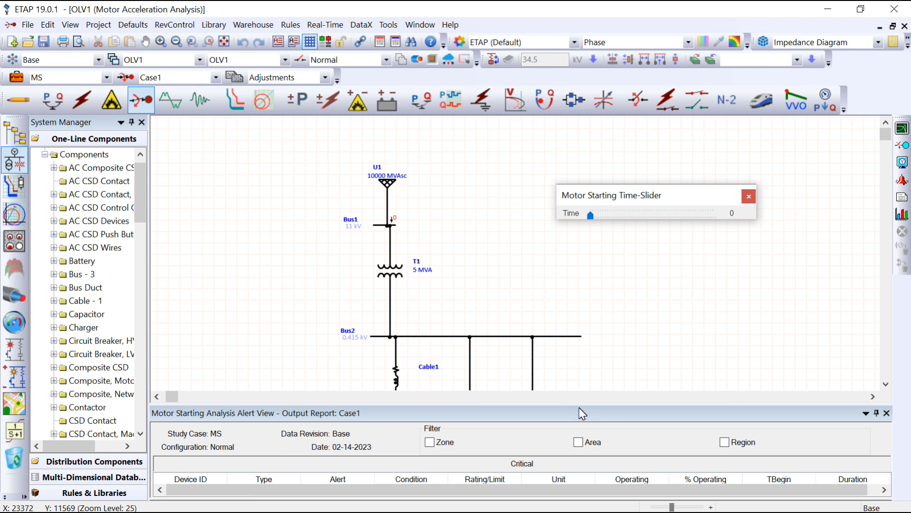
left_click_drag(579, 404, 579, 444)
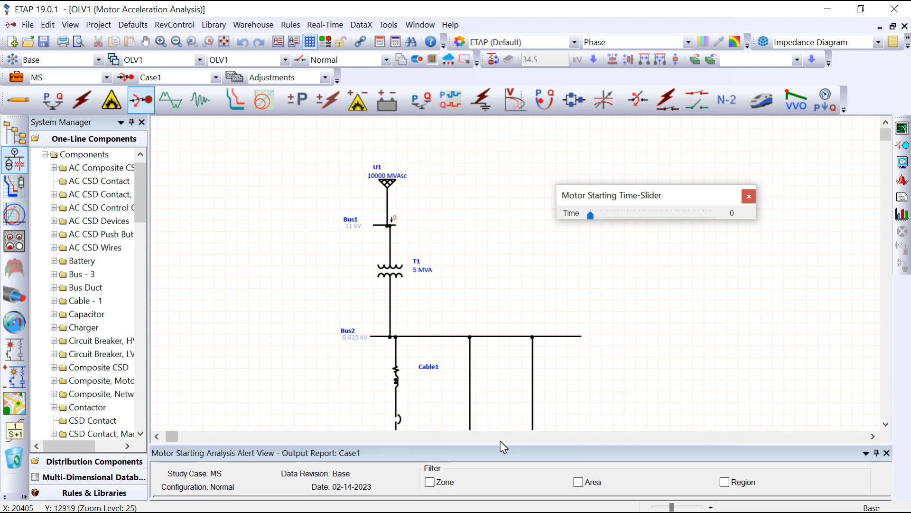
scroll(526, 342, "down", 2)
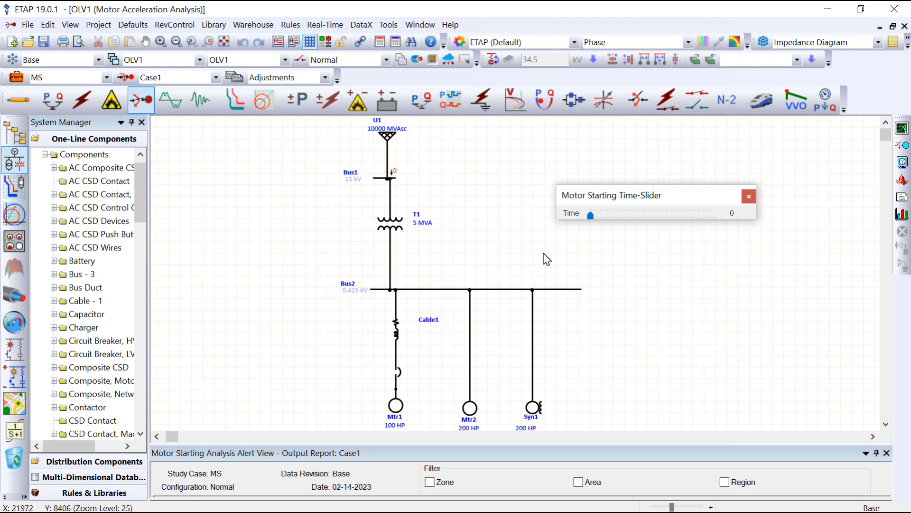
- Examine the dynamic study's starting currents of Mtr1, Mtr2 and Syn1 from about 1.08 to 9.94 seconds with the time slider
left_click(593, 216)
left_click_drag(593, 216, 604, 220)
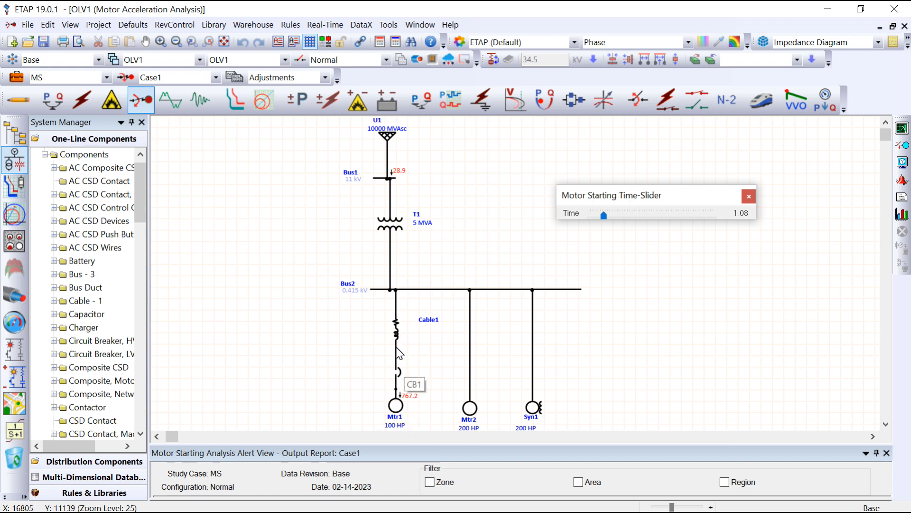
left_click_drag(605, 216, 613, 215)
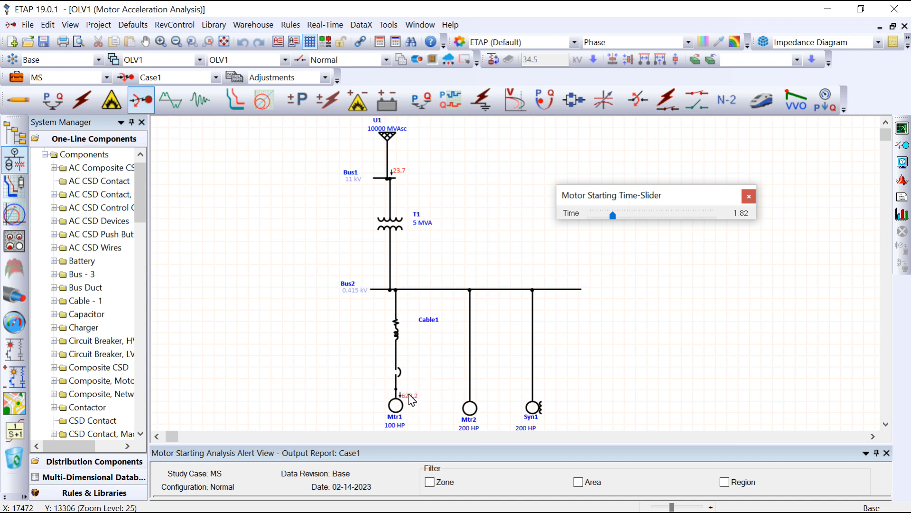
left_click(618, 216)
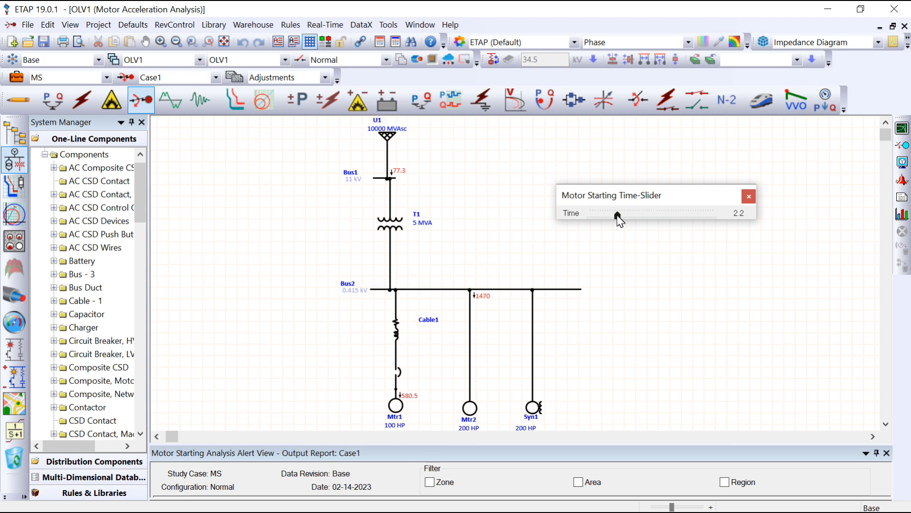
left_click_drag(619, 220, 626, 221)
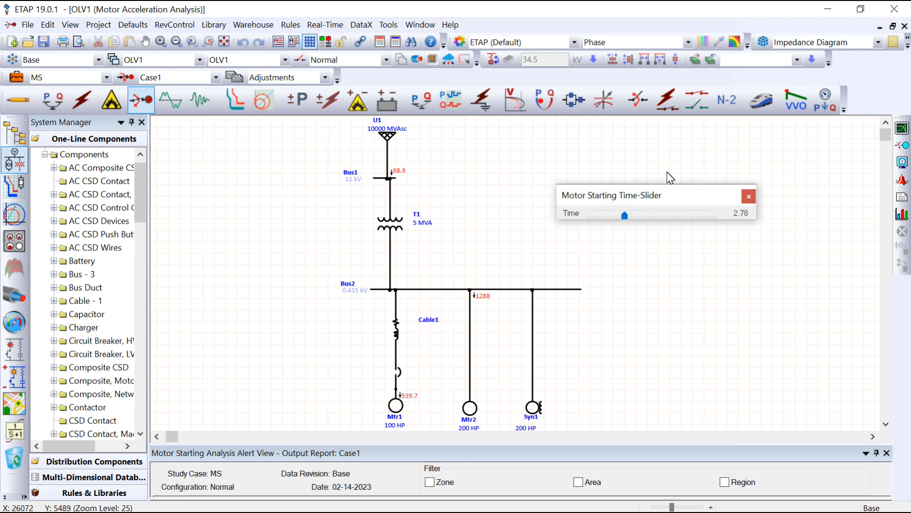
left_click_drag(628, 219, 634, 216)
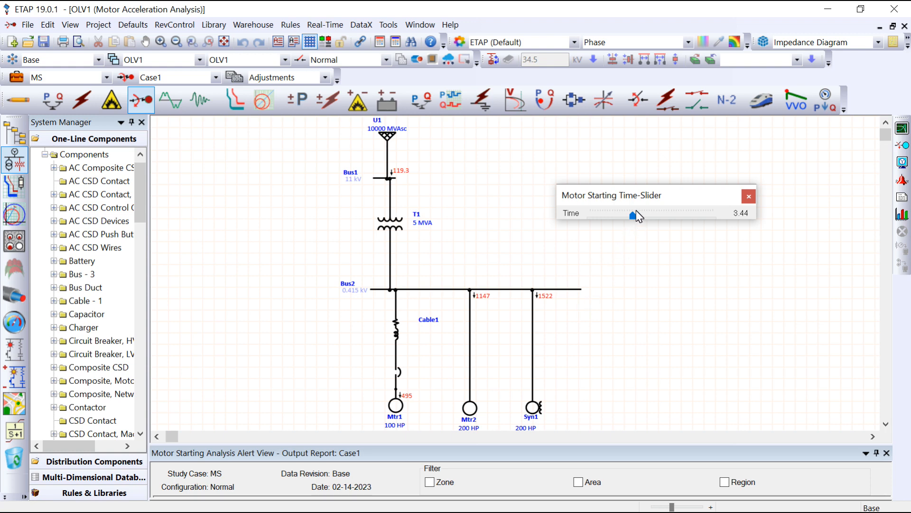
left_click_drag(635, 213, 665, 212)
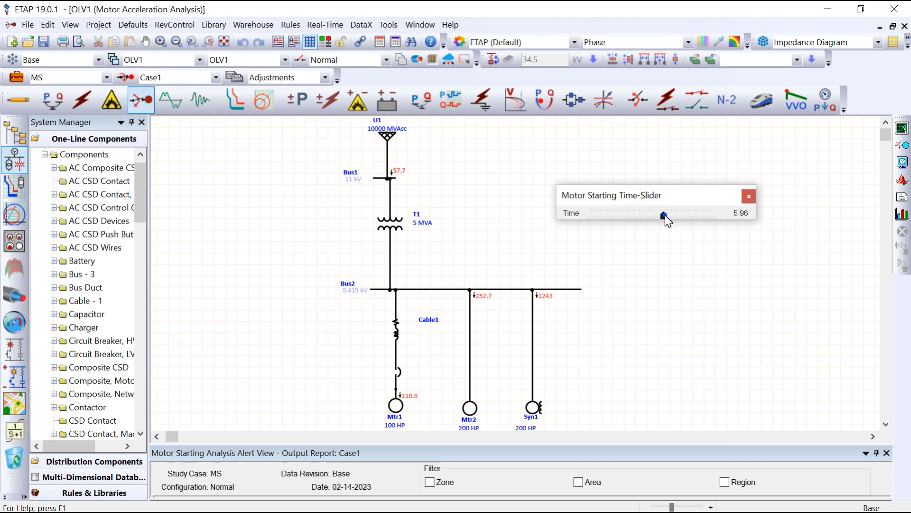
left_click_drag(665, 215, 714, 215)
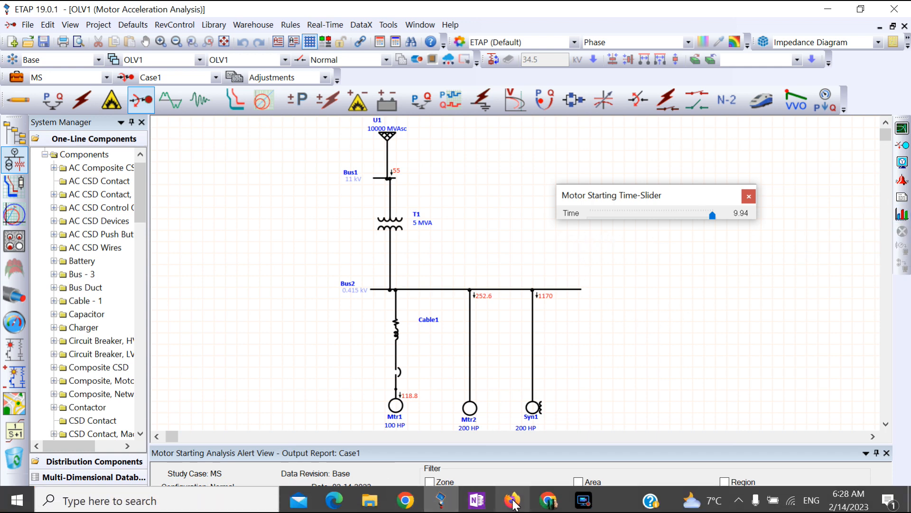
- Open the dynamic study's motor starting plots without replacing the existing Plot Manager, and maximize its window
left_click(901, 215)
left_click(552, 301)
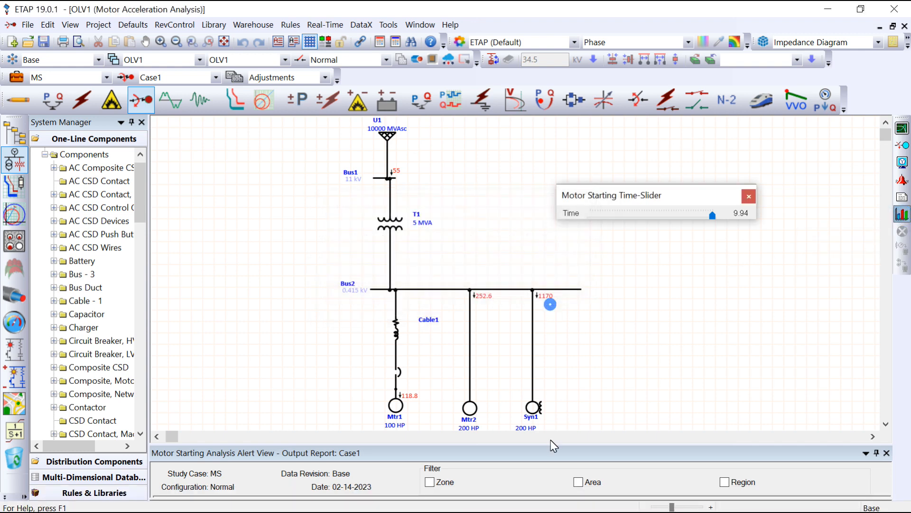
left_click(617, 499)
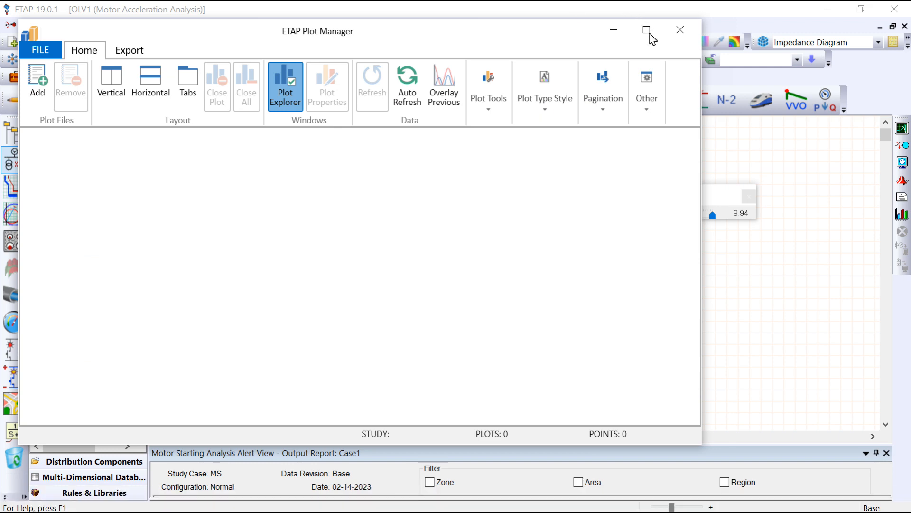
left_click(649, 31)
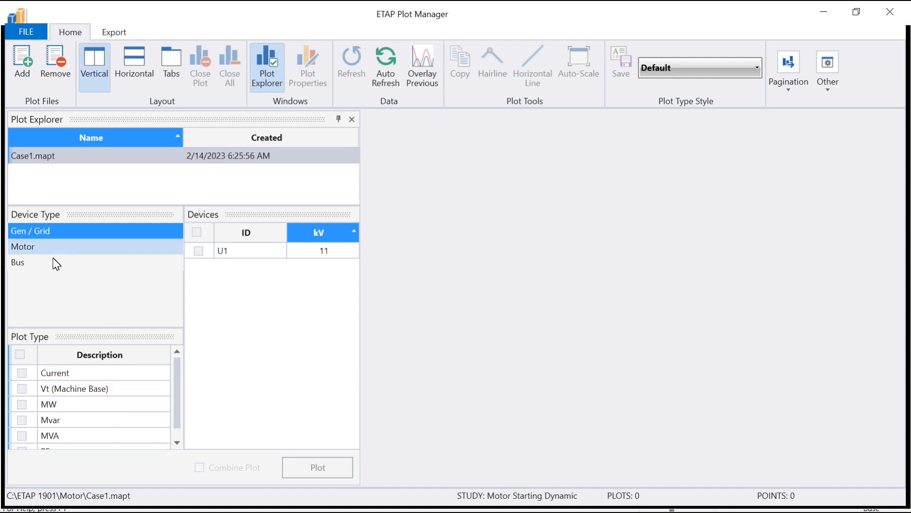
- Plot the voltage of Bus3 from the dynamic motor starting results
left_click(61, 263)
left_click(229, 269)
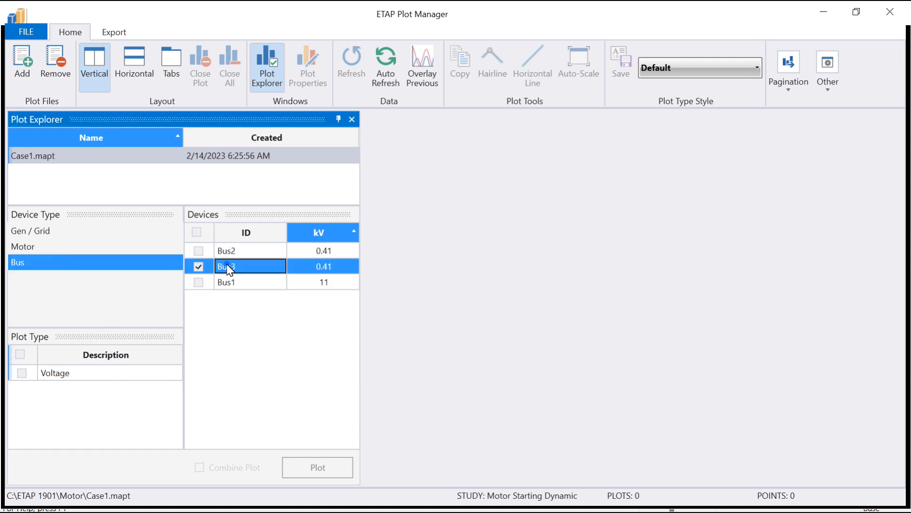
left_click(22, 373)
left_click(335, 470)
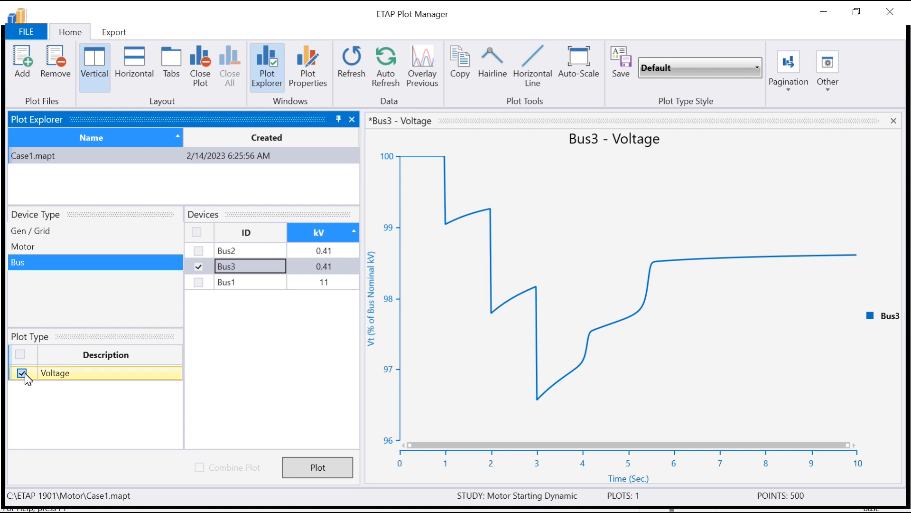
- Plot the slip and line current of Mtr1 from the dynamic study and close the Bus3 voltage plot
left_click(31, 246)
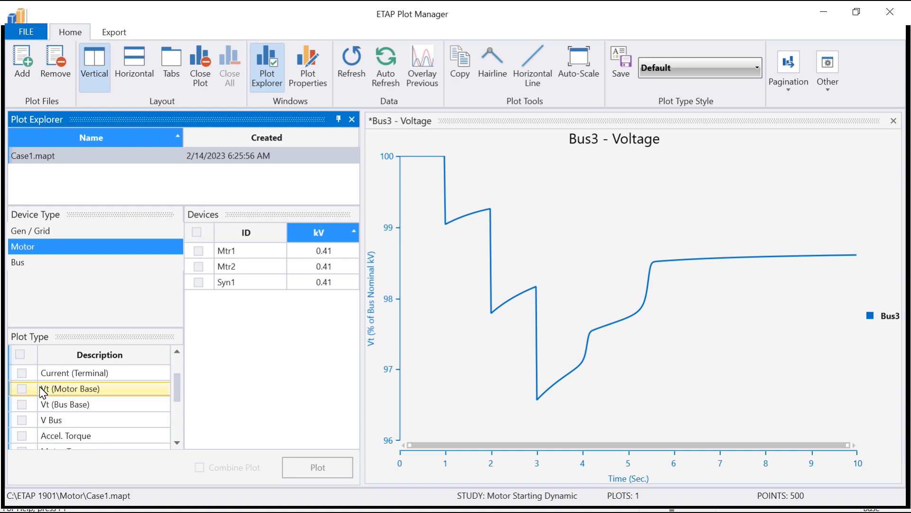
scroll(42, 389, "up", 1)
left_click(22, 373)
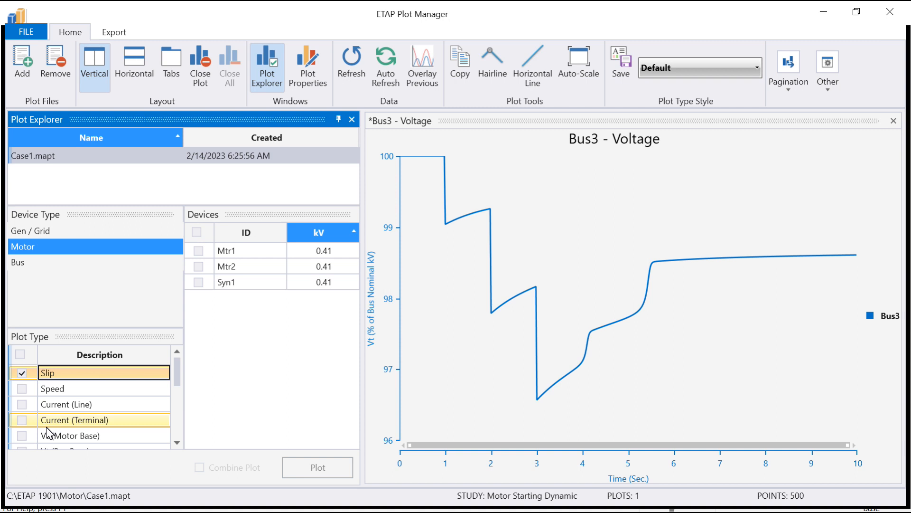
left_click(52, 408)
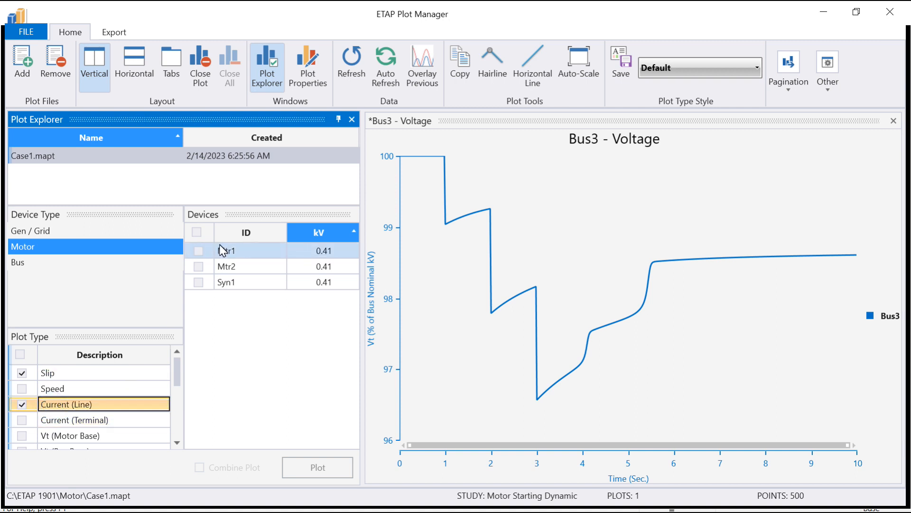
left_click(199, 250)
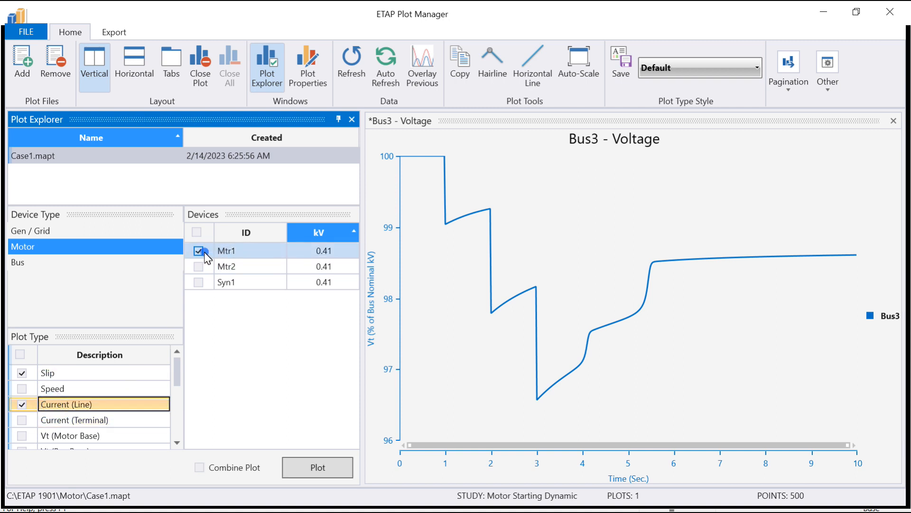
left_click(316, 467)
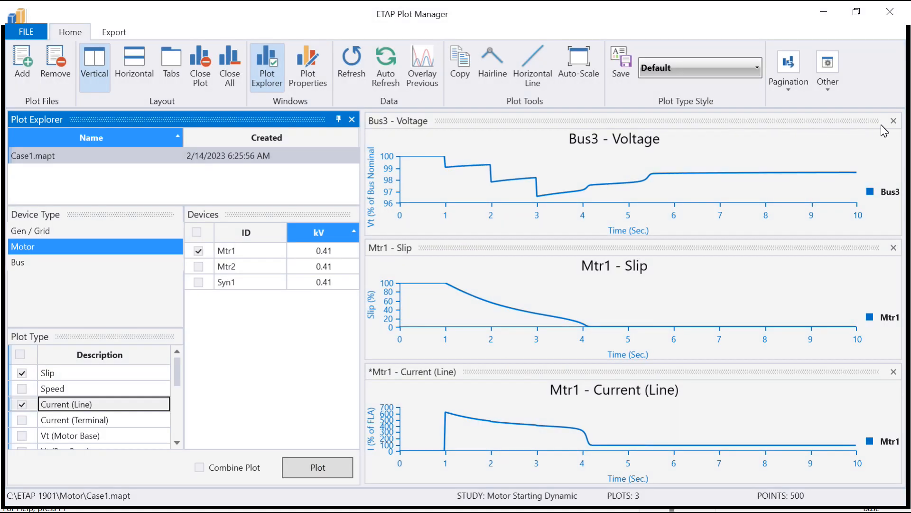
left_click(893, 121)
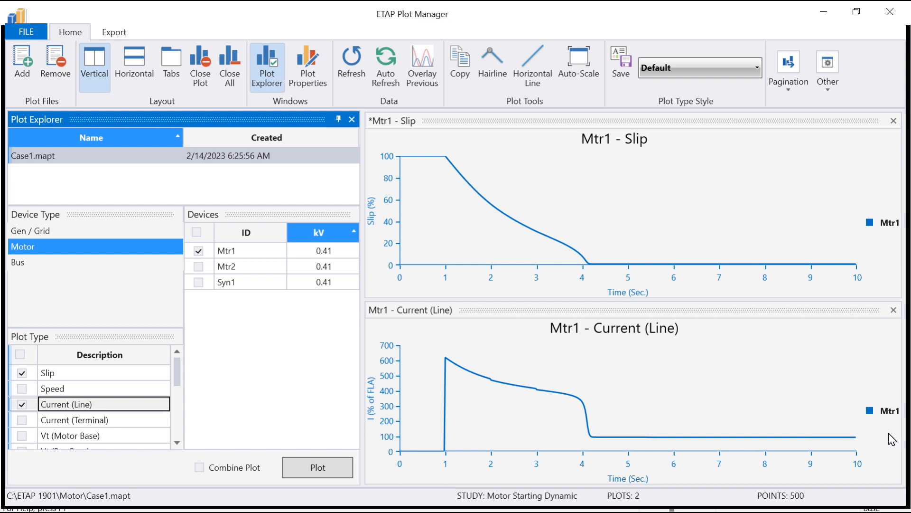
- Plot the slip and line current of Mtr2 alone and close the two Mtr1 plots
left_click(198, 266)
left_click(199, 251)
left_click(318, 467)
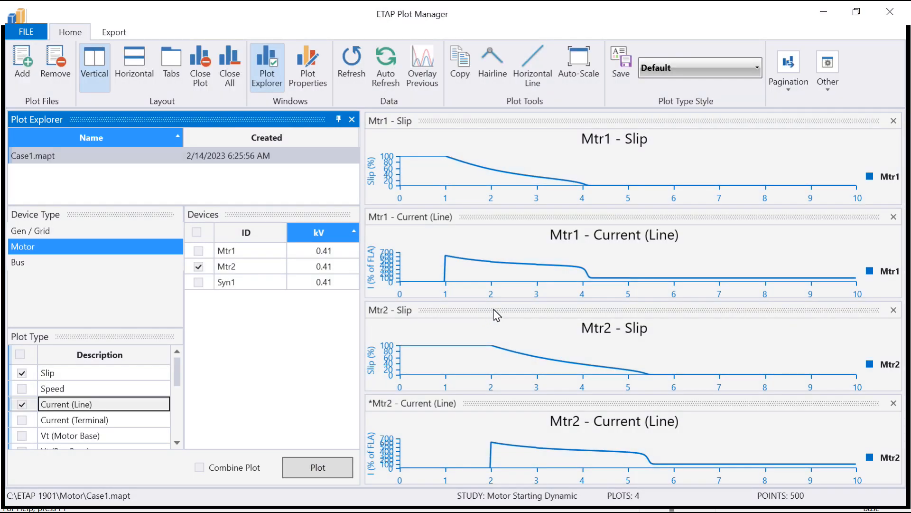
left_click(894, 122)
left_click(894, 122)
left_click(893, 122)
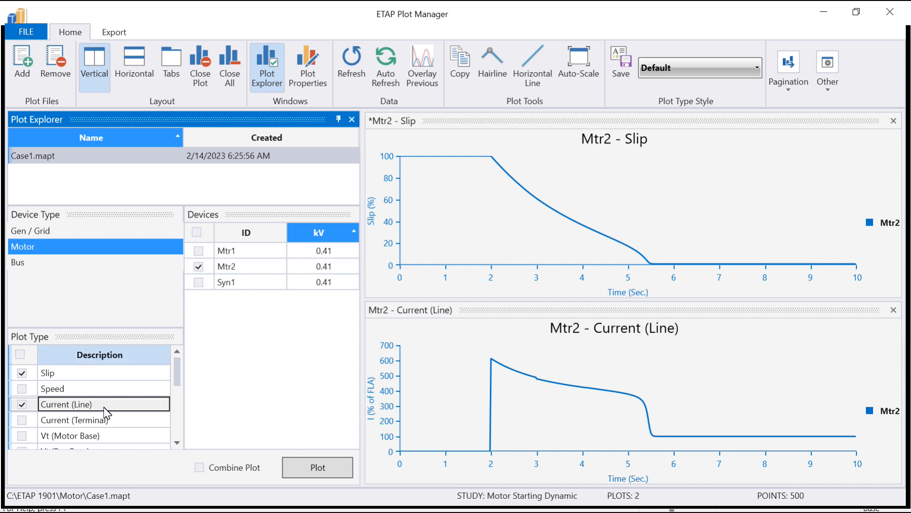
- Plot the slip and line current of Syn1 alone and close the two Mtr2 plots
left_click(198, 266)
left_click(199, 282)
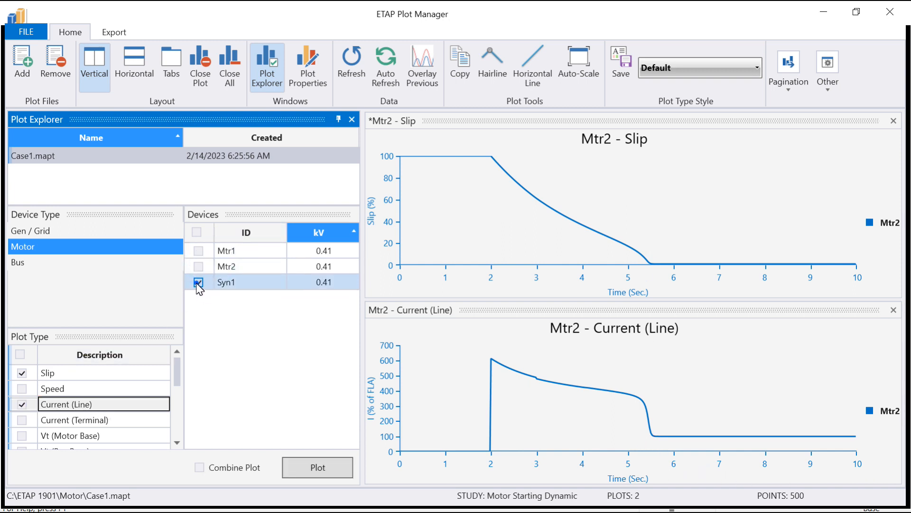
left_click(327, 463)
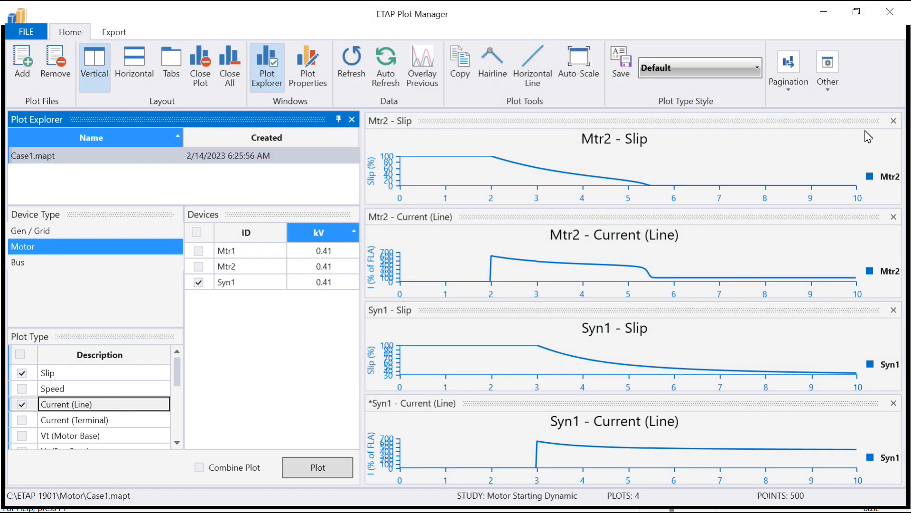
left_click(894, 120)
left_click(894, 121)
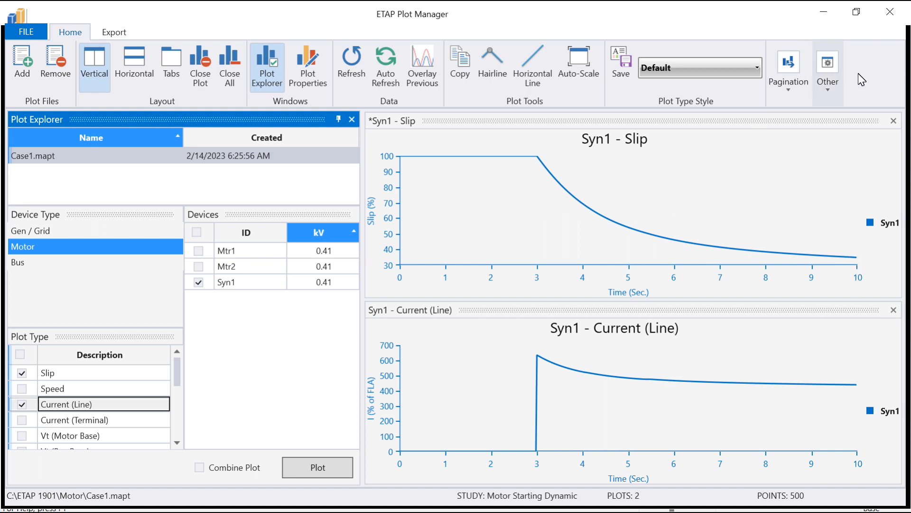
- Close the Plot Manager and view the motor currents on the one-line diagram at 9.98 seconds
left_click(882, 15)
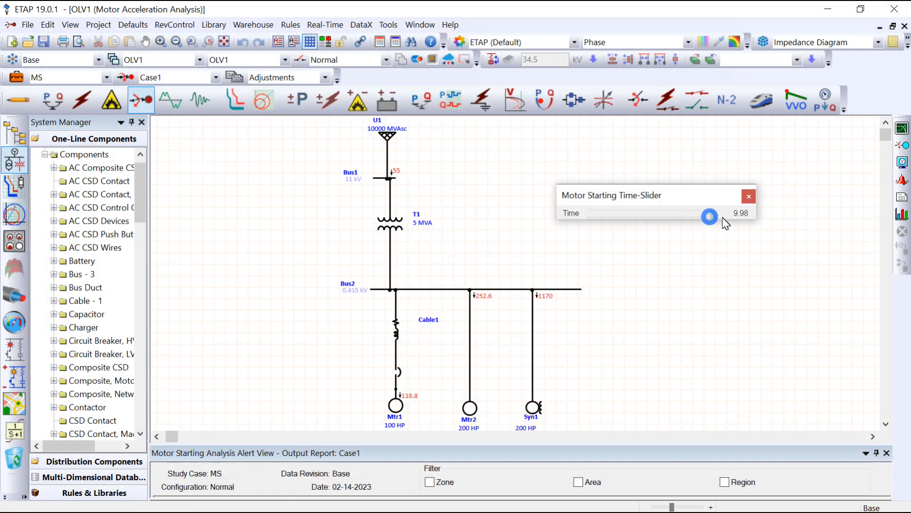
left_click_drag(710, 216, 722, 217)
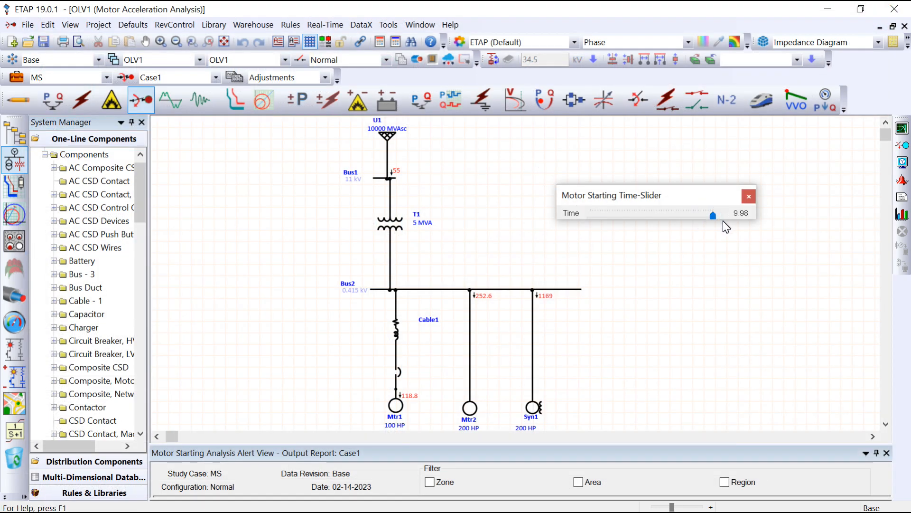